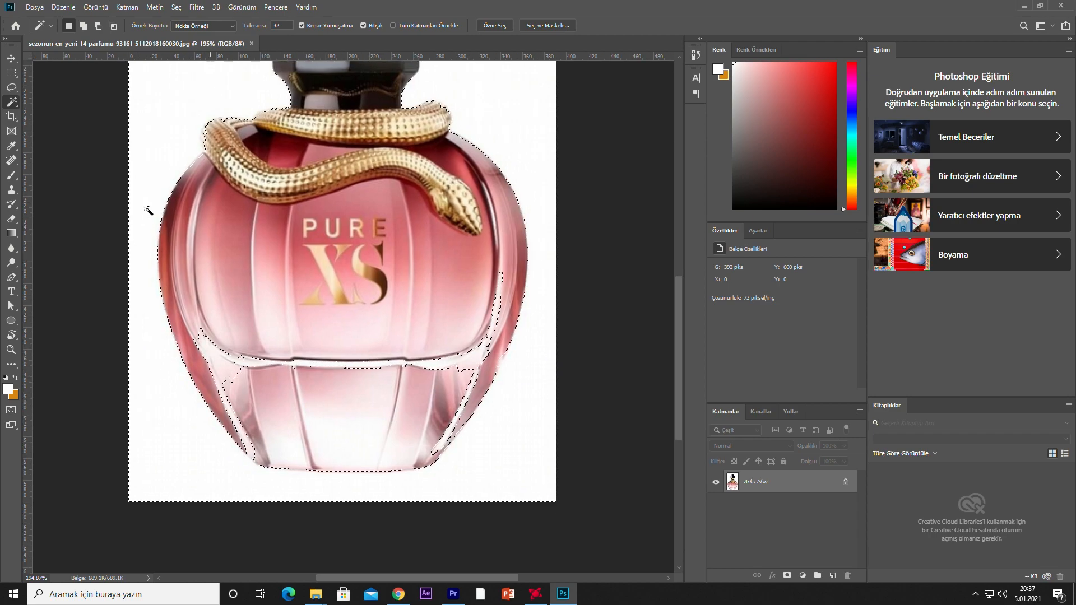
Remove the stray highlight areas inside the glass bottle from the background selection with the Quick Selection tool's subtract mode
right_click(11, 102)
left_click(56, 107)
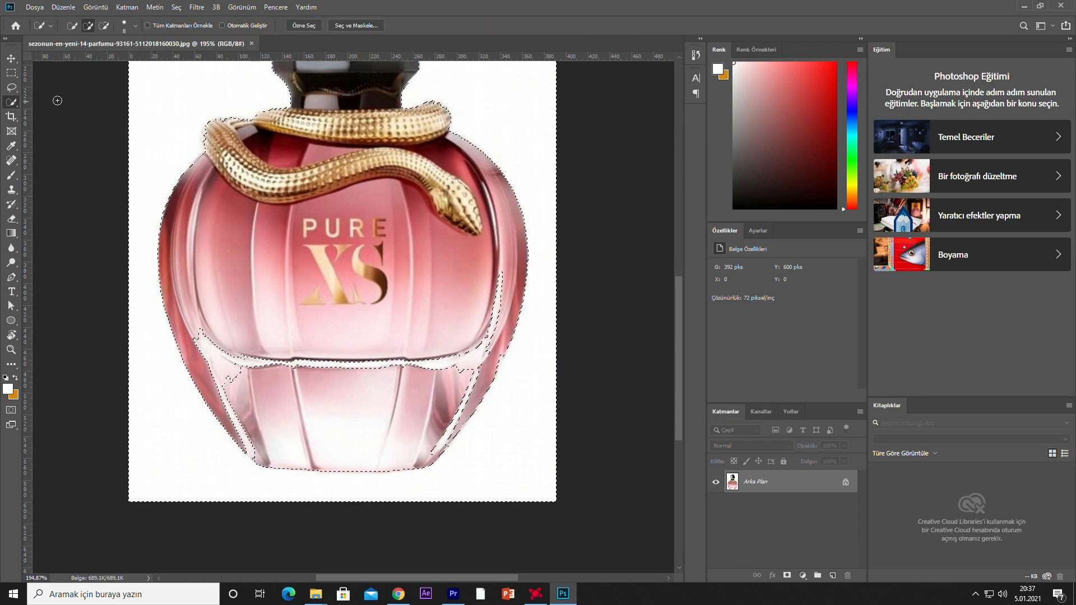
left_click_drag(238, 380, 207, 353)
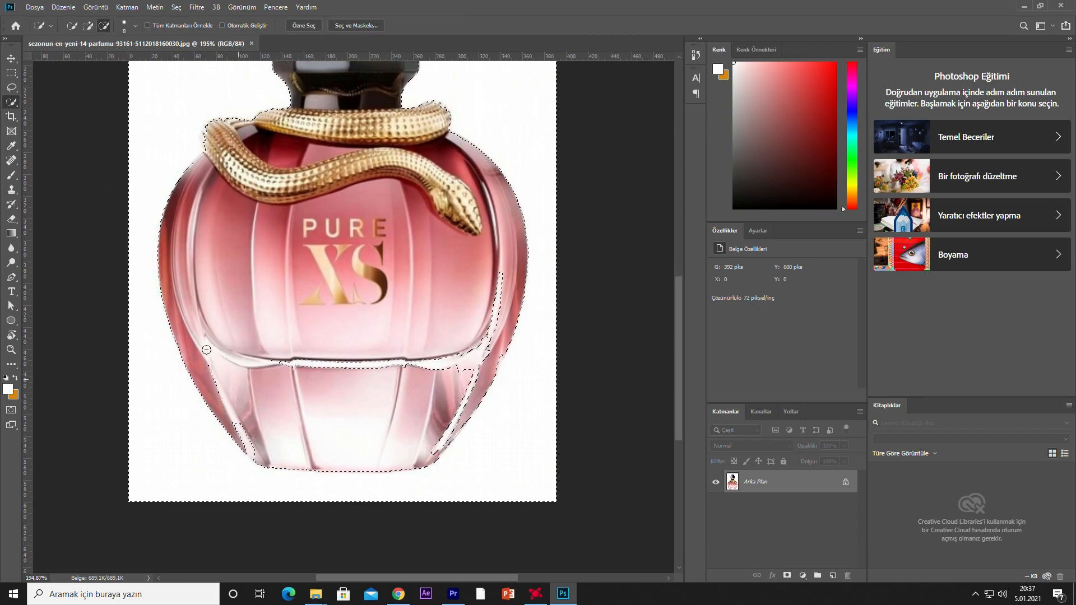
mouse_move(251, 429)
left_mouse_down()
mouse_move(210, 376)
mouse_move(448, 361)
left_mouse_up()
left_click_drag(435, 434, 444, 433)
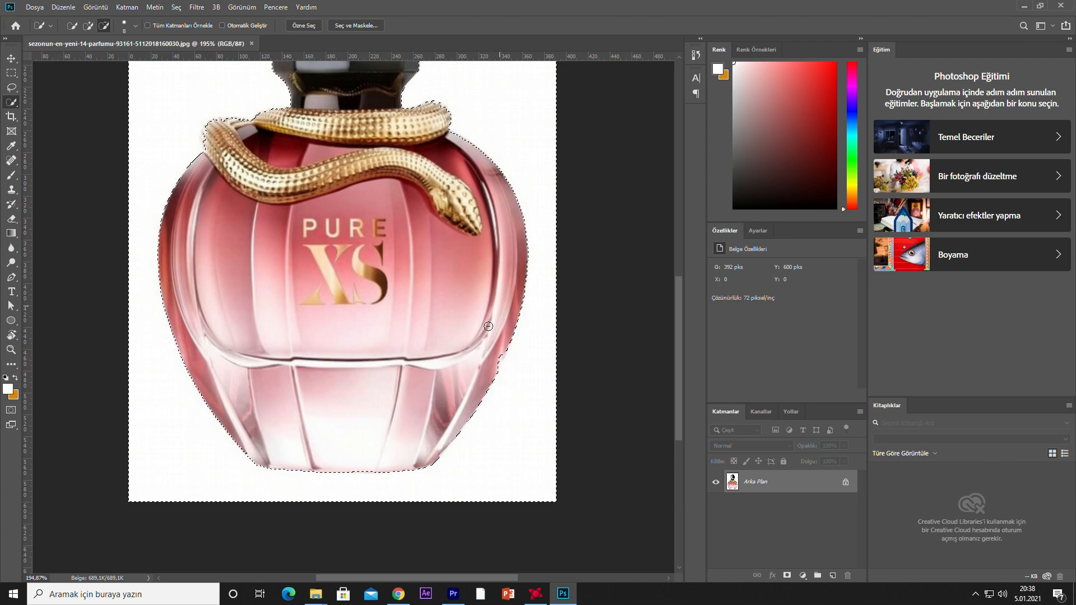
left_click_drag(419, 179, 451, 322)
scroll(448, 331, "down", 4)
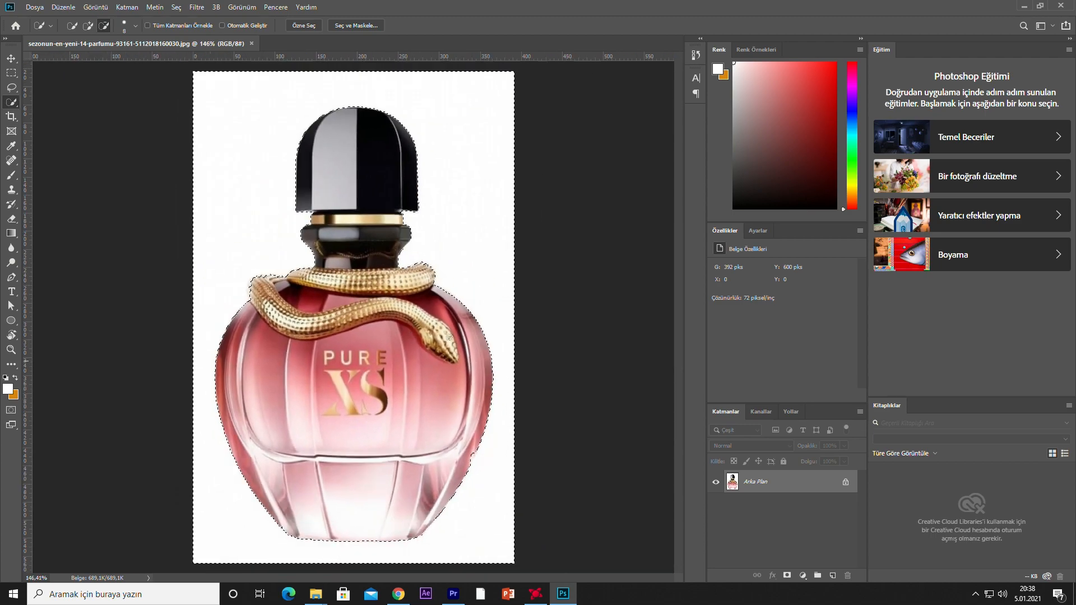
Add a layer mask from the selection, invert it in Select and Mask to isolate the bottle, and shift the bottle slightly
left_click(788, 576)
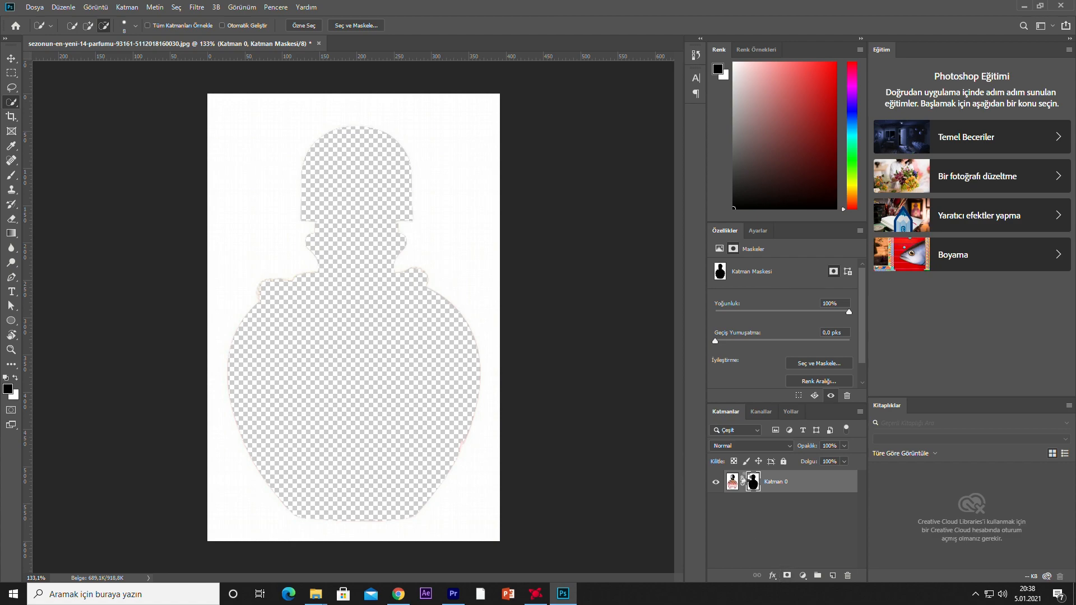
double_click(750, 476)
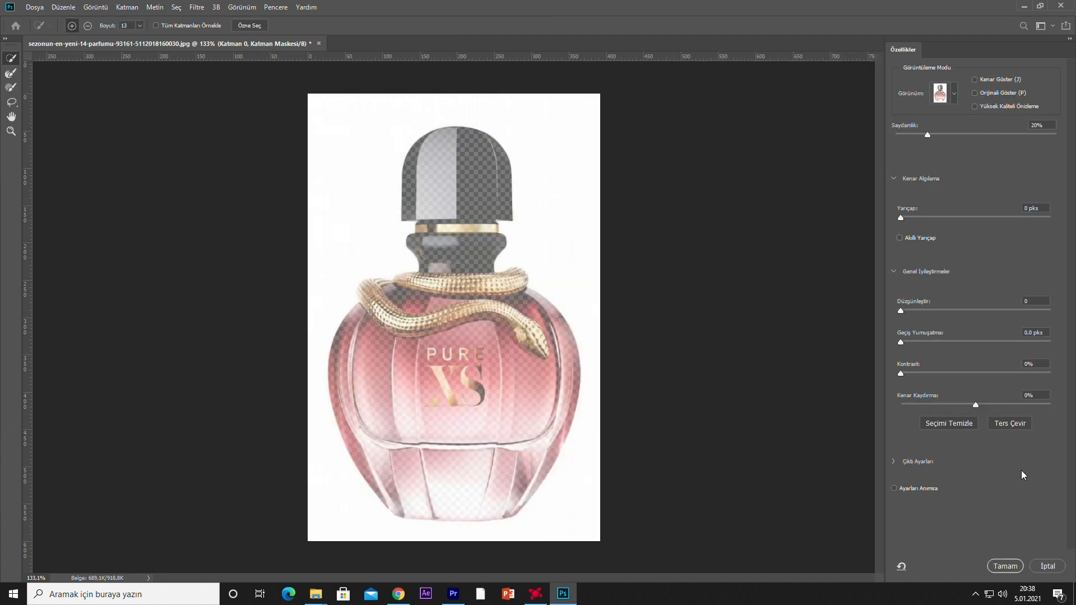
left_click(1014, 425)
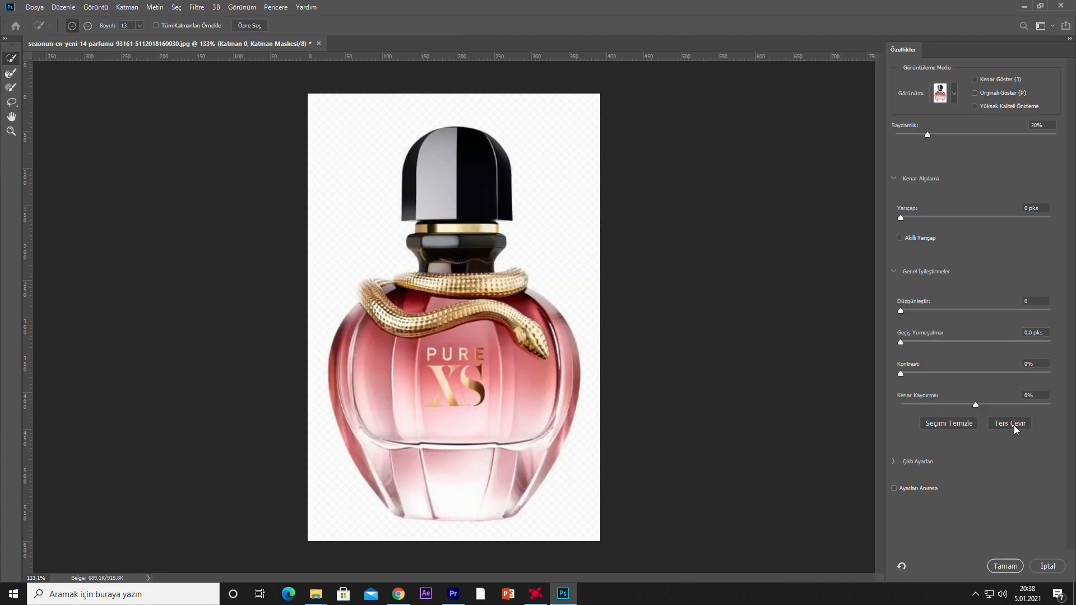
left_click(1006, 566)
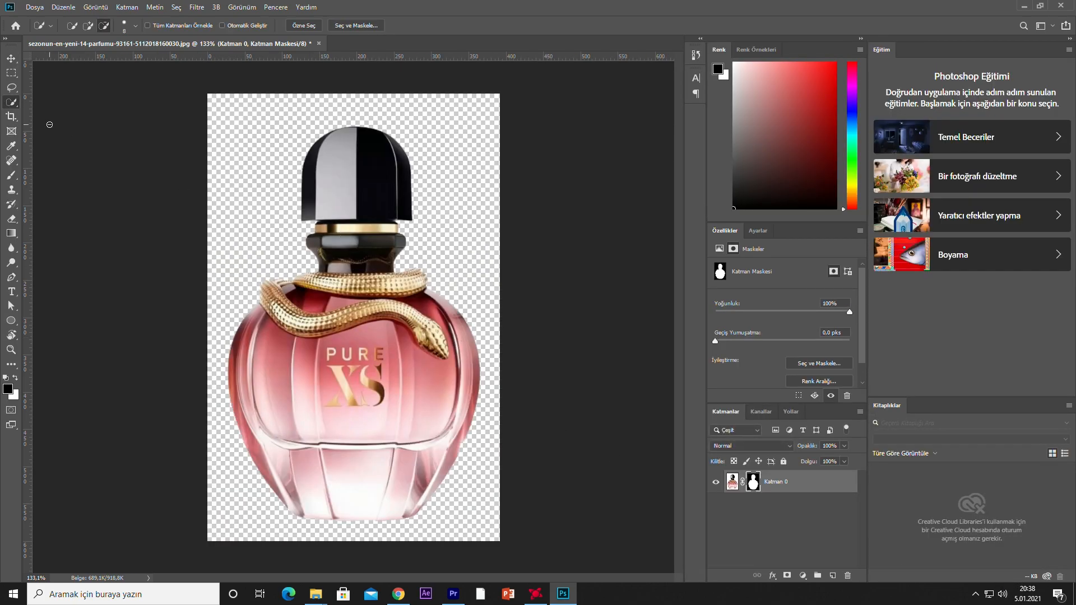
left_click(10, 57)
left_click_drag(378, 410, 396, 393)
Open the neon ring image U3CQ0BA3O8 from the DEKUPE (PNG) folder in Photoshop
left_click(1025, 6)
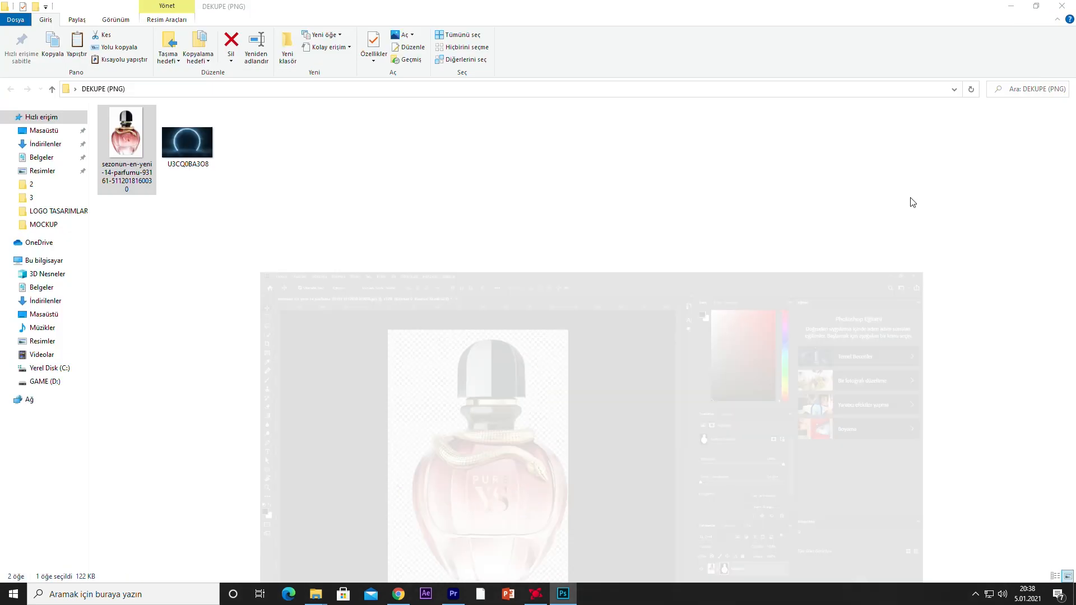
left_click(194, 140)
right_click(194, 139)
mouse_move(269, 330)
left_click(465, 345)
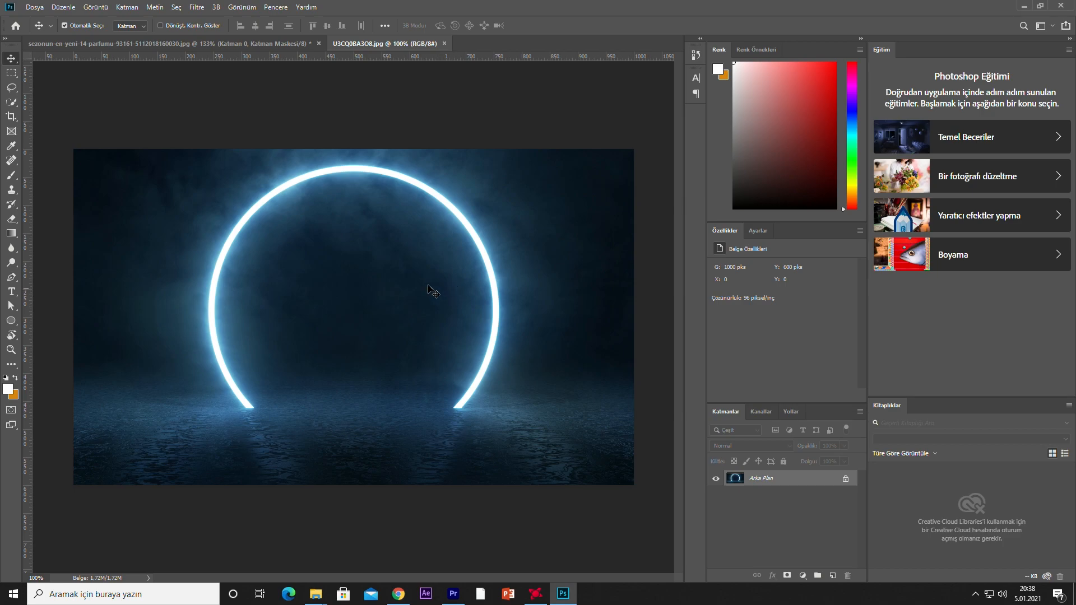
Scale the cut-out bottle in its own document down to 45.65%
left_click(257, 43)
key("ctrl+t")
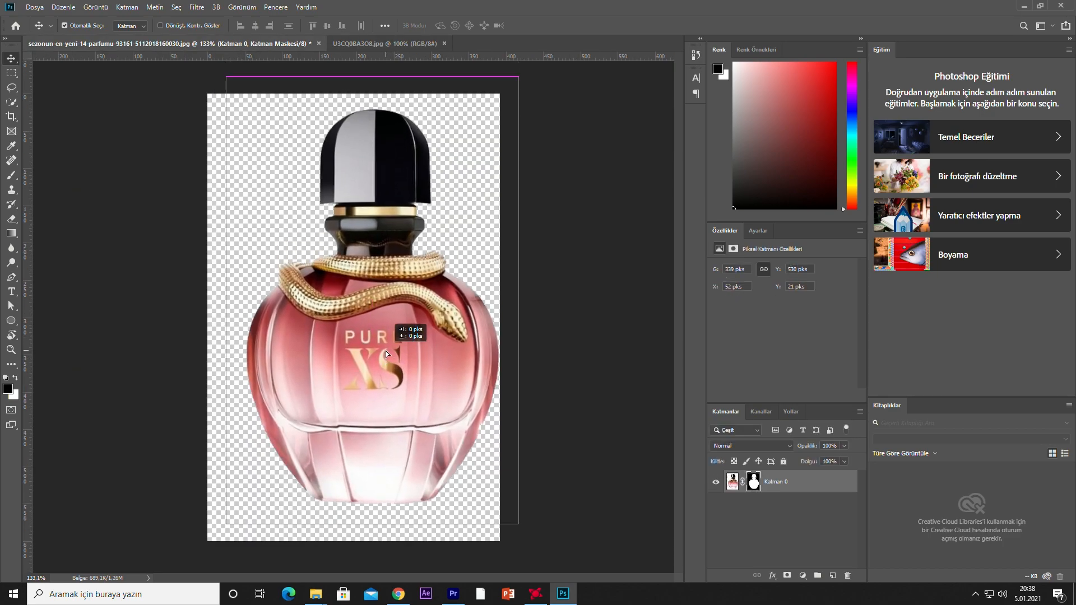
left_click_drag(251, 112, 372, 319)
left_click_drag(422, 386, 390, 324)
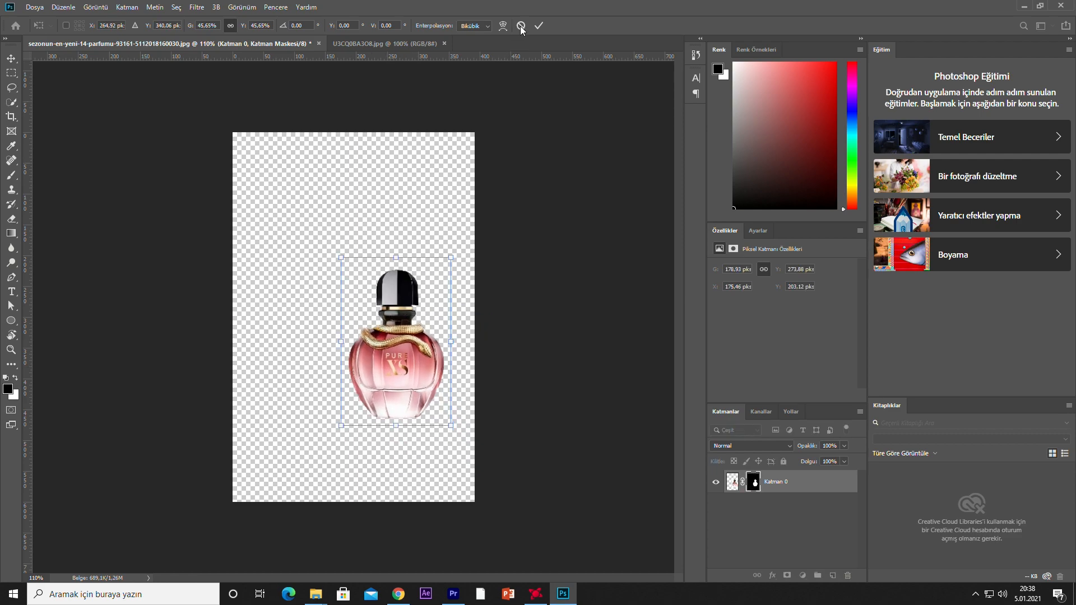
left_click(539, 26)
Copy the shrunken bottle into the neon ring image, enlarge it to 184.67% and centre it on the canvas
left_click_drag(424, 358, 403, 387)
key("ctrl+t")
left_click_drag(307, 296, 273, 172)
left_click_drag(388, 365, 377, 369)
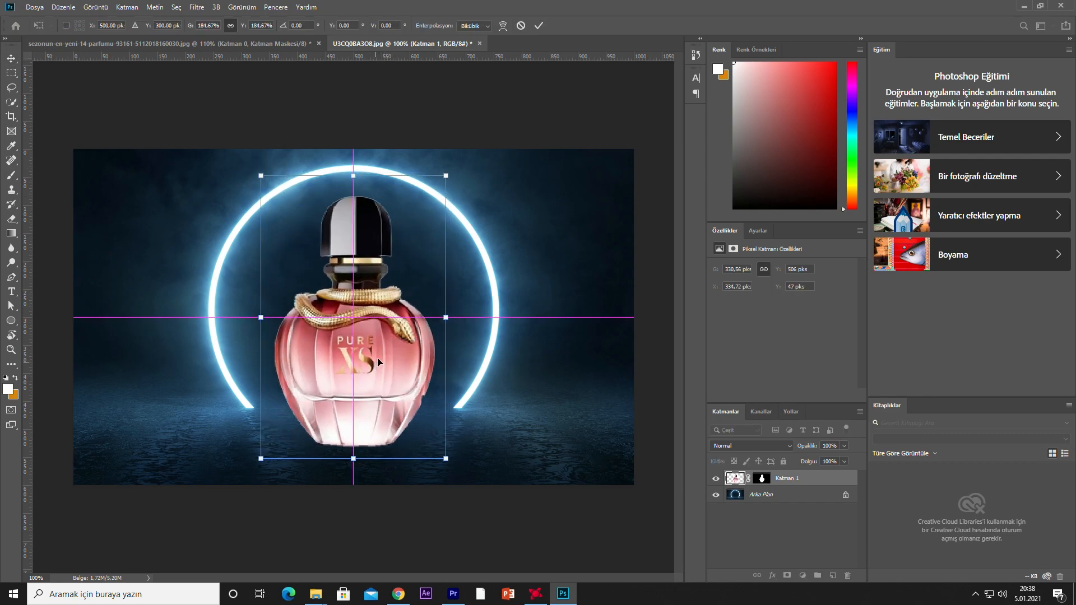
left_click(537, 25)
scroll(374, 321, "down", 1)
scroll(374, 322, "down", 1)
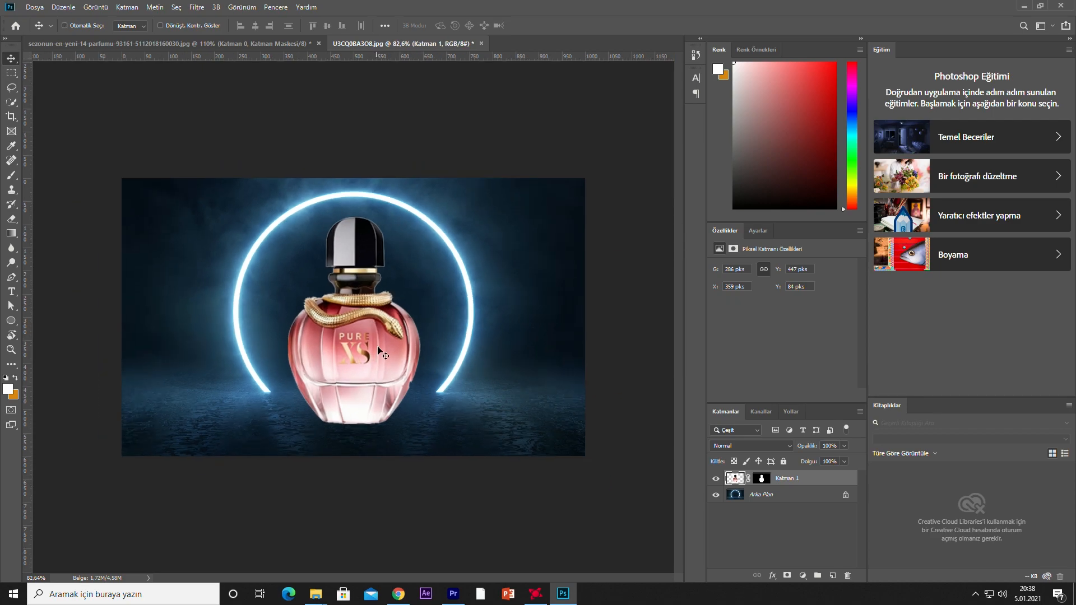
Cancel the new transform and undo the placement of the bottle in the neon ring image
key("ctrl+t")
left_click(524, 26)
key("ctrl+z")
key("ctrl+z")
key("ctrl+z")
Convert the full-size bottle layer to a smart object and copy it into the neon ring image
left_click(196, 44)
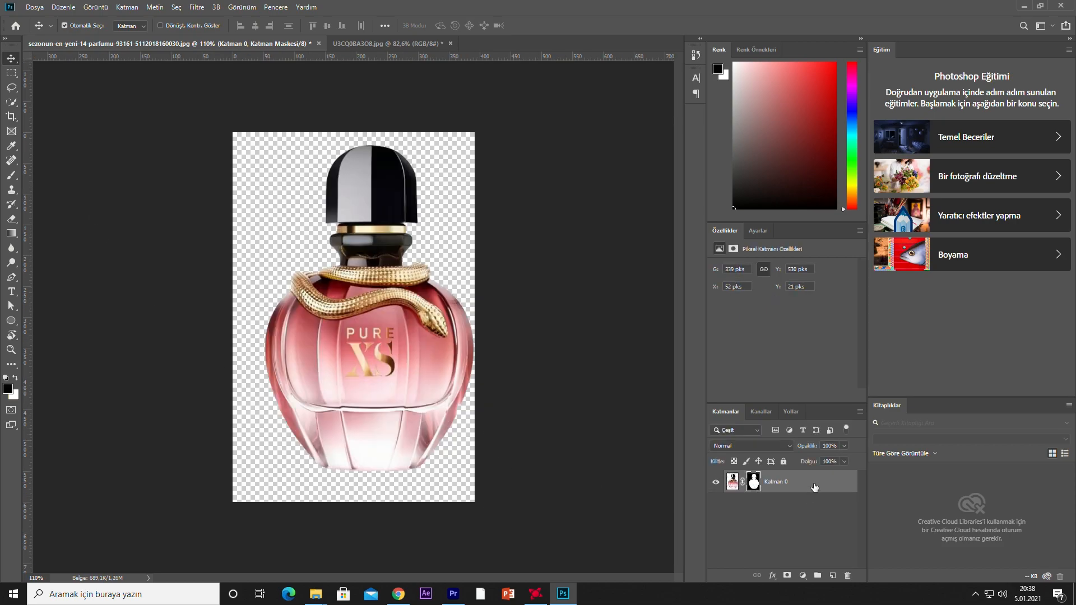
right_click(815, 487)
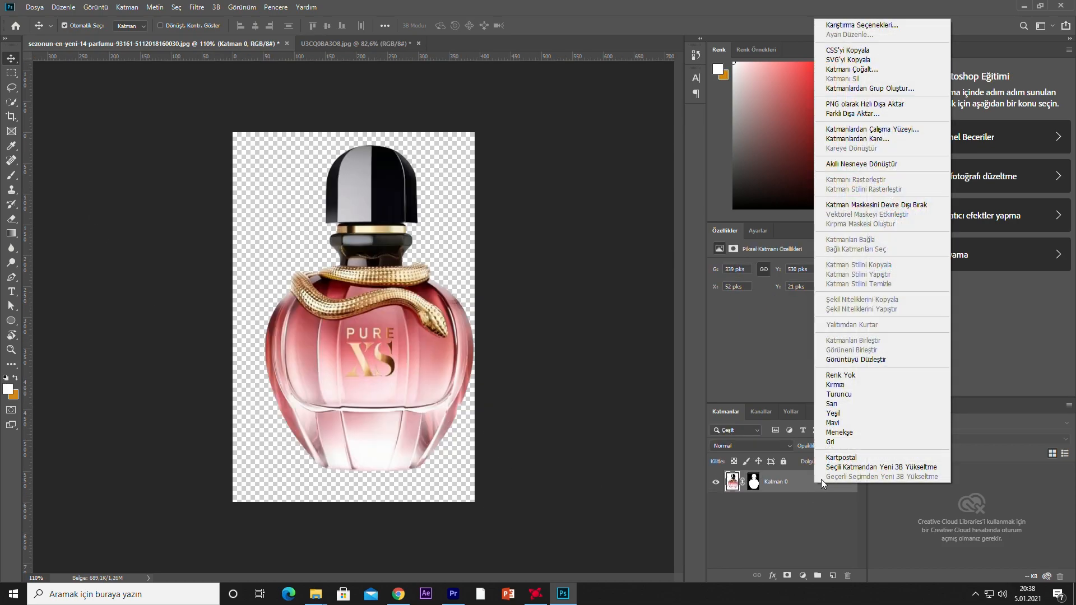
left_click(855, 164)
left_click_drag(426, 348, 416, 348)
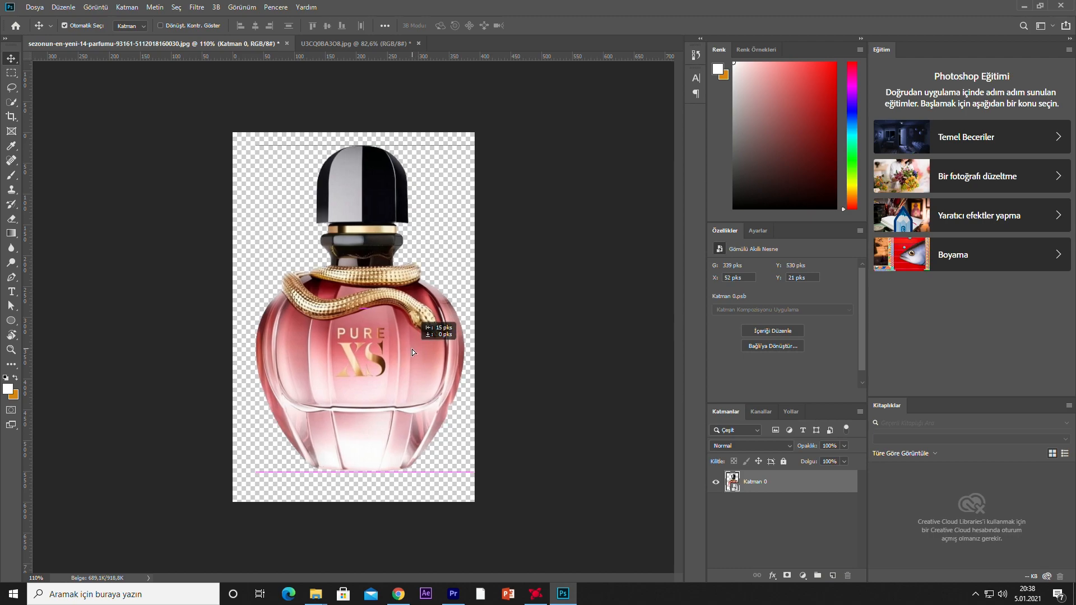
left_click_drag(371, 51, 387, 339)
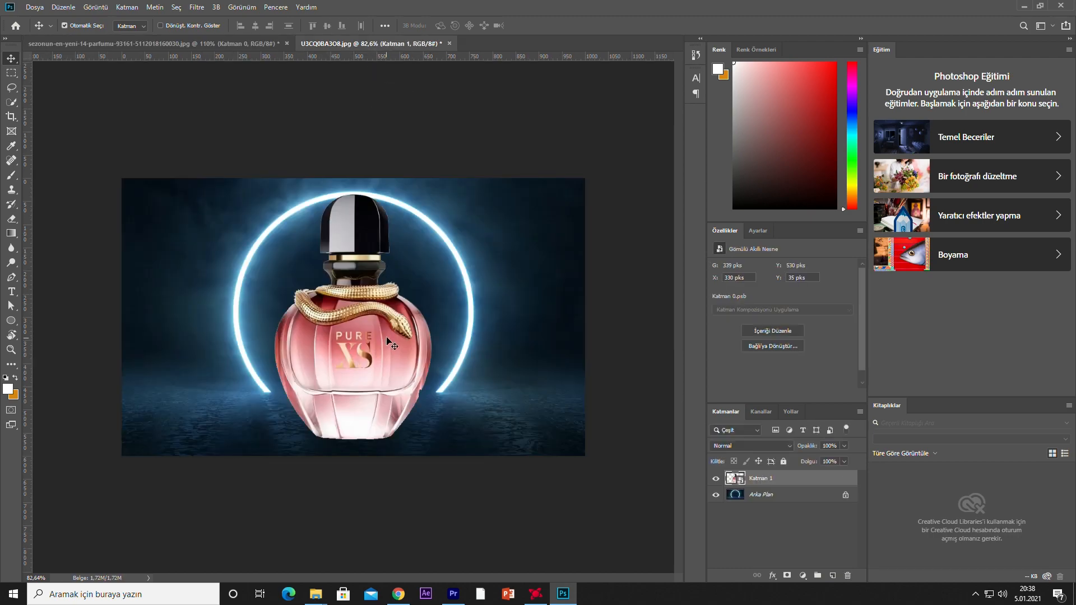
Scale the bottle smart object down to about 303 × 473 px, centre it in the ring and raise it slightly
key("ctrl+t")
left_click_drag(430, 196, 415, 220)
left_click_drag(350, 343, 359, 343)
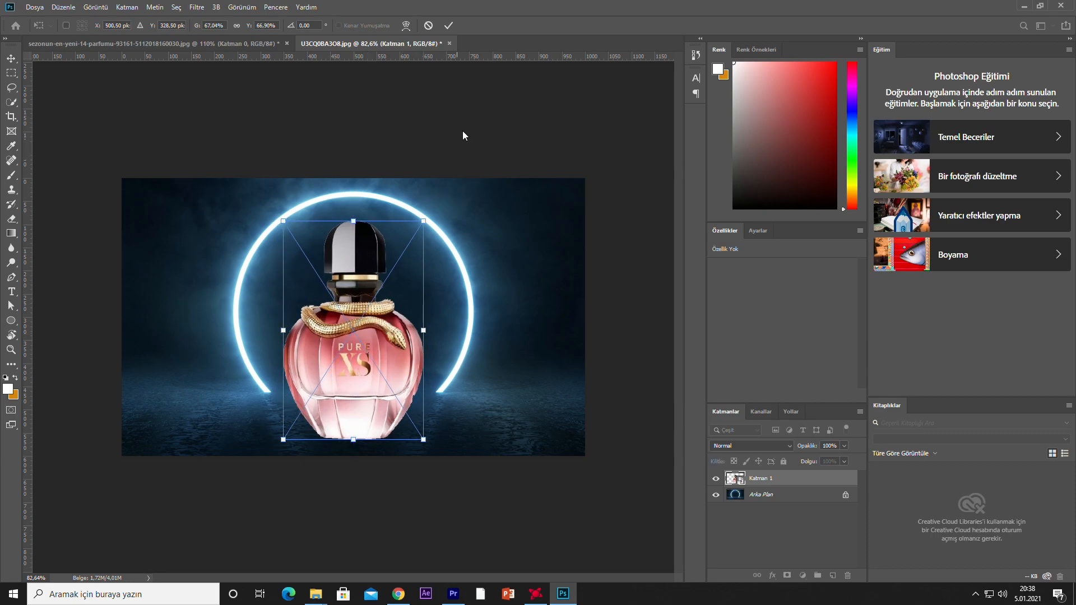
left_click(449, 25)
left_click_drag(358, 381, 358, 357)
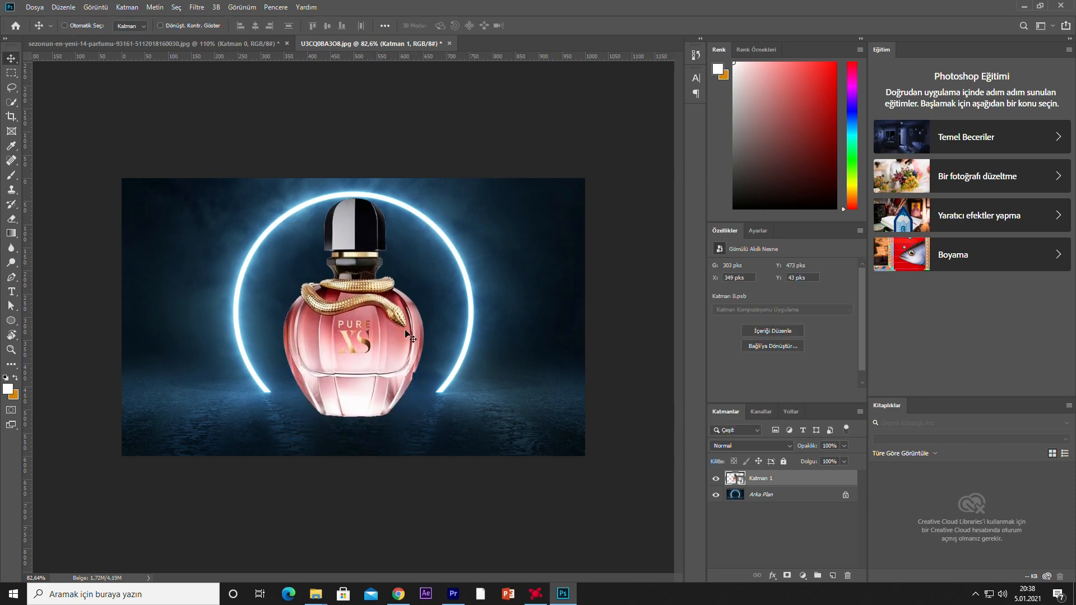
Shrink the bottle further to about 242 × 378 px, centre it horizontally and lower it towards the floor
key("ctrl+t")
left_click_drag(424, 196, 395, 241)
left_click_drag(334, 348, 351, 348)
key("Return")
key("ctrl+0")
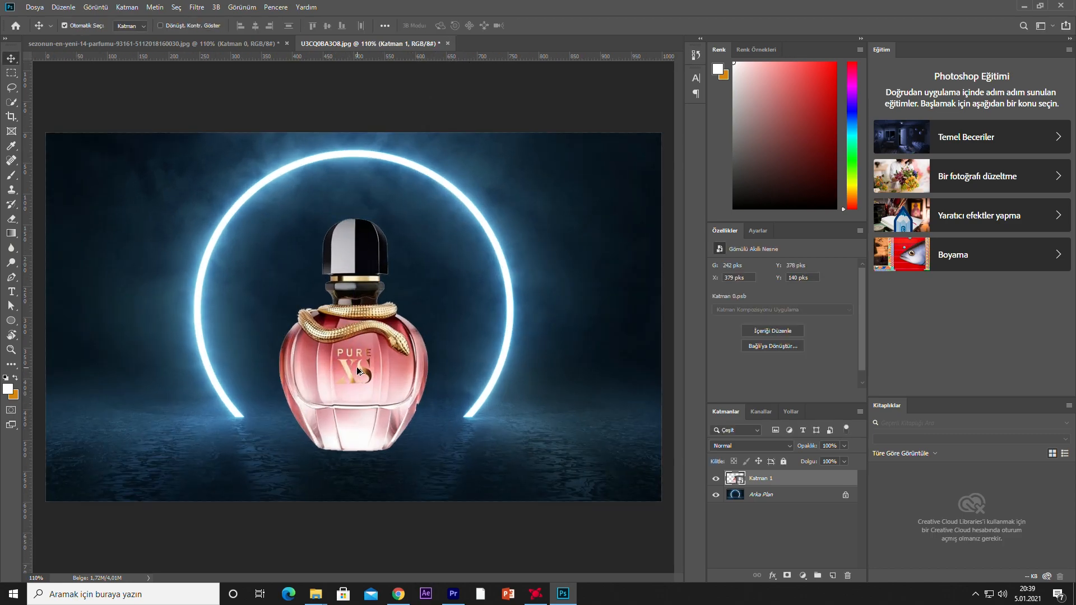
left_click_drag(365, 384, 364, 403)
Duplicate the bottle layer, flip the copy upside down and place it directly beneath the bottle as a reflection
left_click(444, 535)
scroll(395, 464, "down", 2)
key("ctrl+t")
left_click_drag(420, 242, 277, 477)
left_click_drag(348, 325, 348, 482)
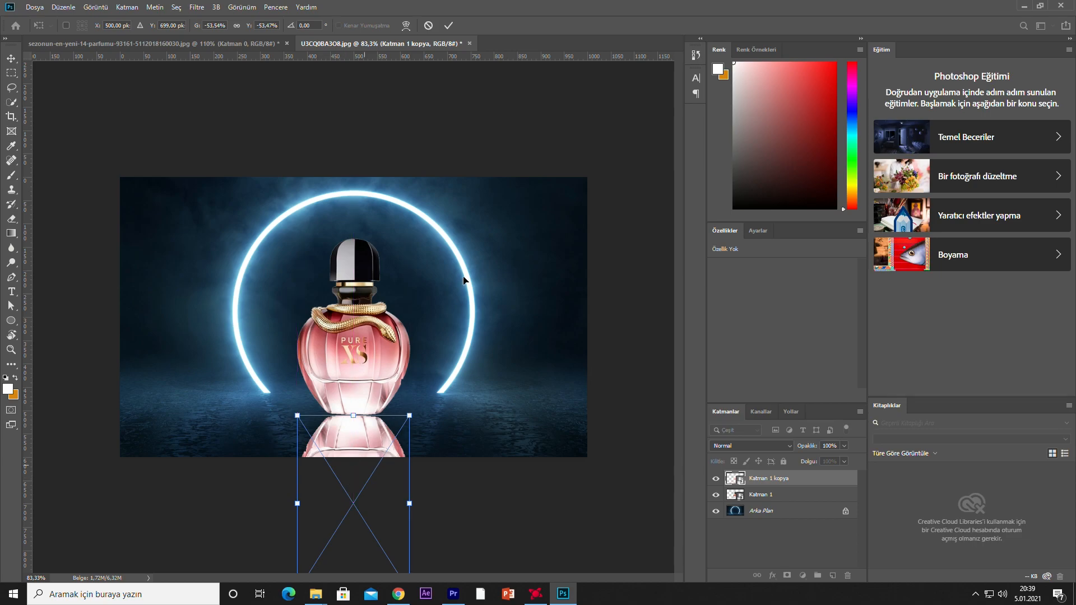
left_click(448, 25)
Move the bottle and its reflection up together, scale both to 92.17% and keep them centred in the ring
left_click(761, 494, "shift")
left_click_drag(360, 372, 359, 350)
key("ctrl+t")
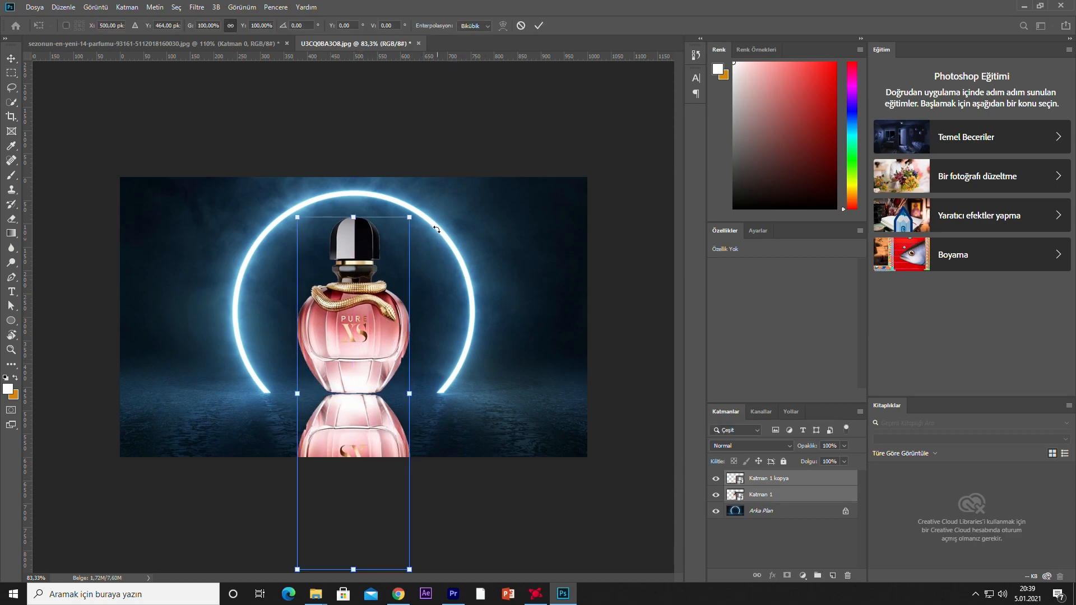
mouse_move(411, 218)
left_mouse_down()
mouse_move(396, 222)
mouse_move(405, 234)
left_mouse_up()
left_click_drag(345, 331, 348, 323)
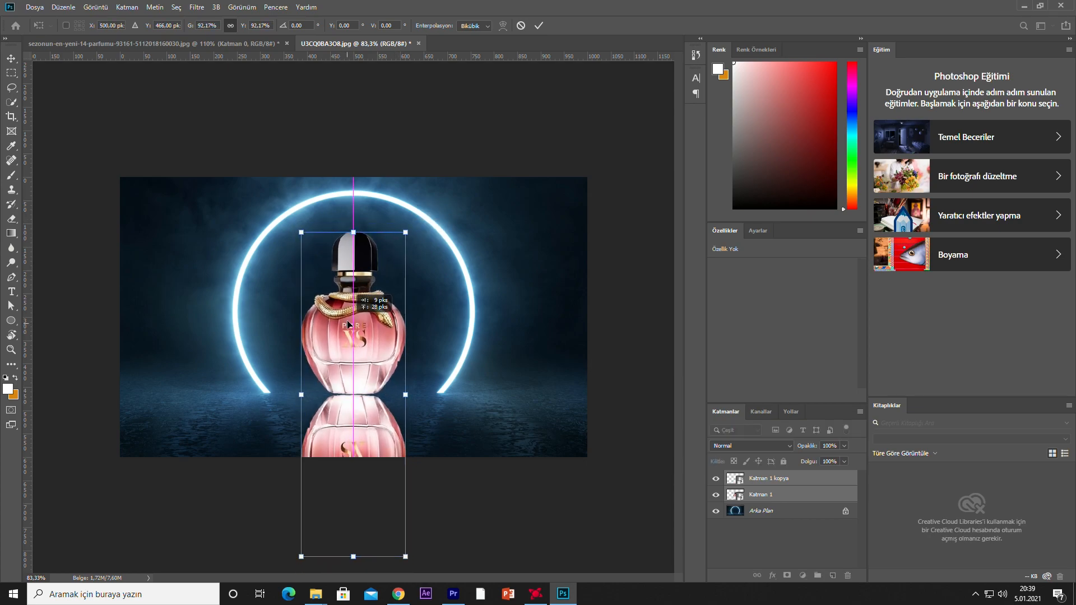
left_click(539, 25)
Set the reflection layer's opacity to 15%
left_click(795, 478)
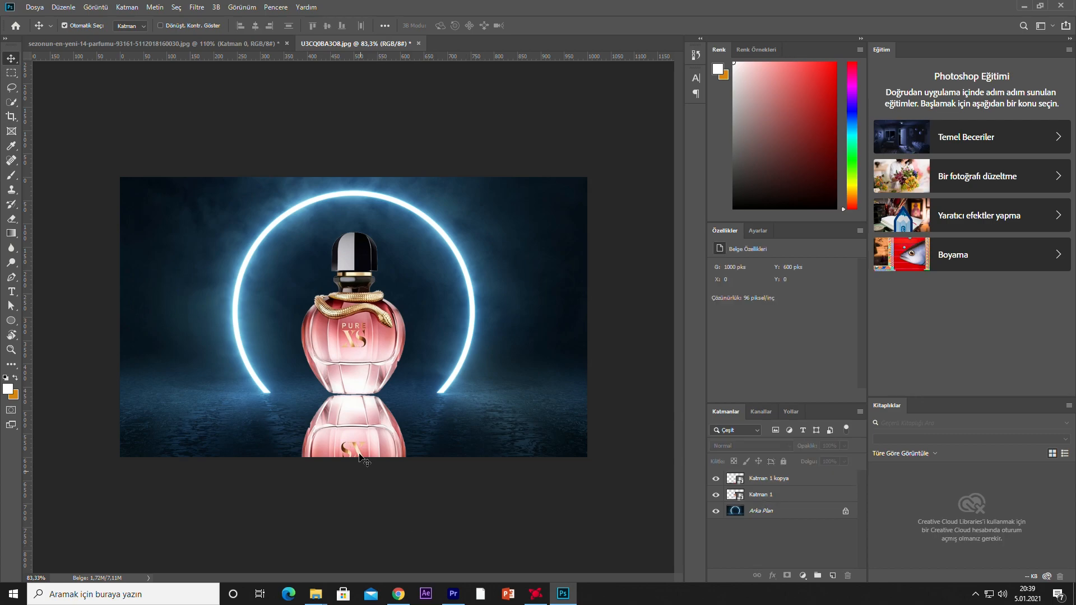
left_click(843, 446)
left_click_drag(801, 459, 805, 457)
left_click(514, 504)
Resize the faded reflection slightly and reposition it under the bottle's base
left_click(392, 436)
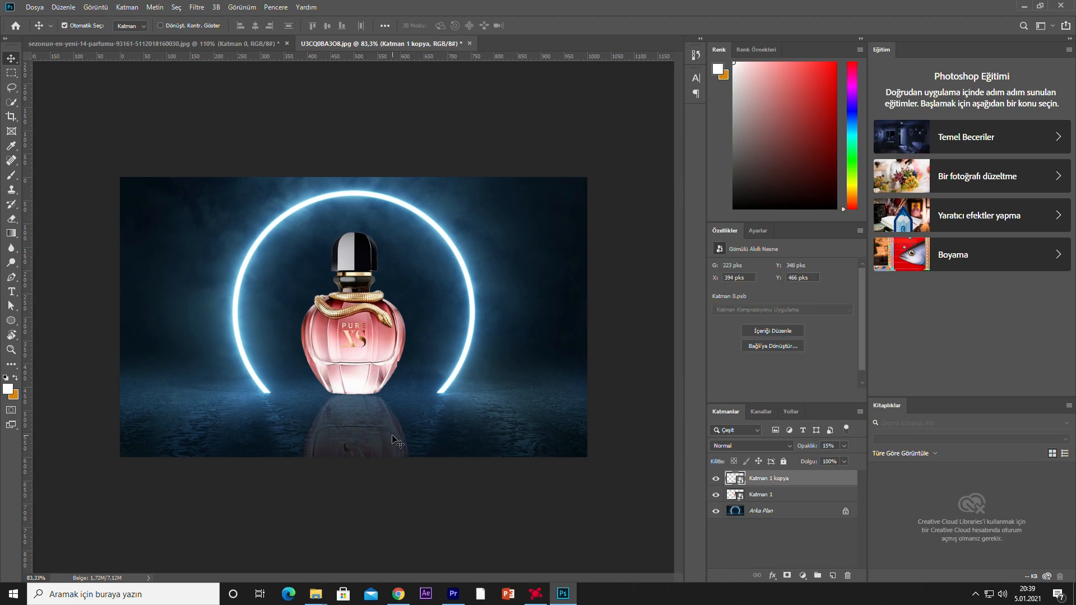
left_click_drag(384, 439, 384, 441)
key("ctrl+t")
left_click_drag(407, 558, 383, 521)
left_click_drag(354, 453, 365, 458)
left_click(449, 25)
left_click(398, 500)
scroll(397, 344, "up", 6)
scroll(395, 346, "down", 7)
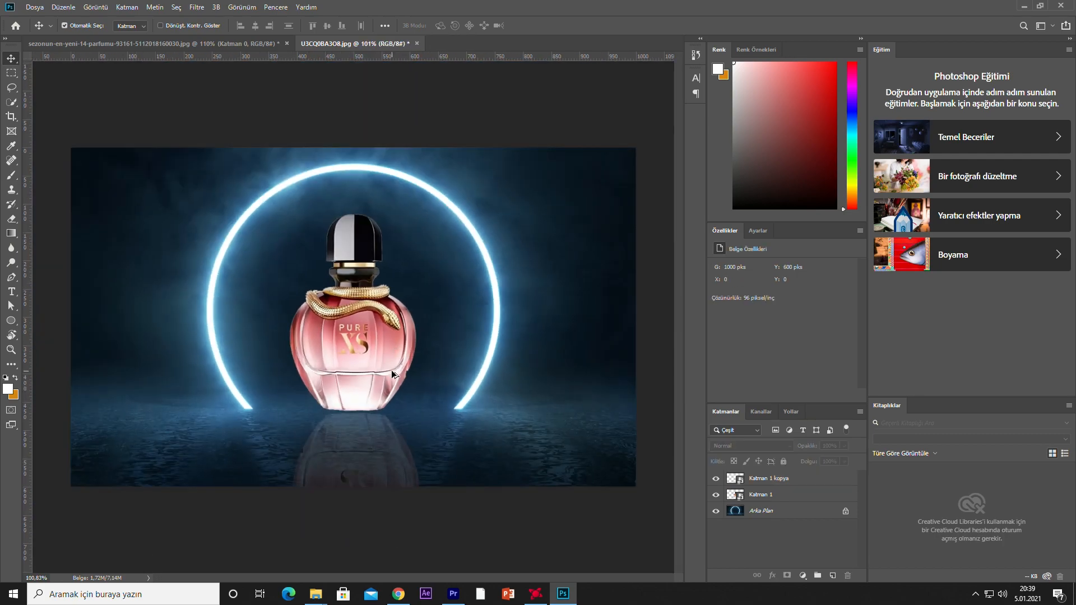
scroll(354, 319, "up", 1)
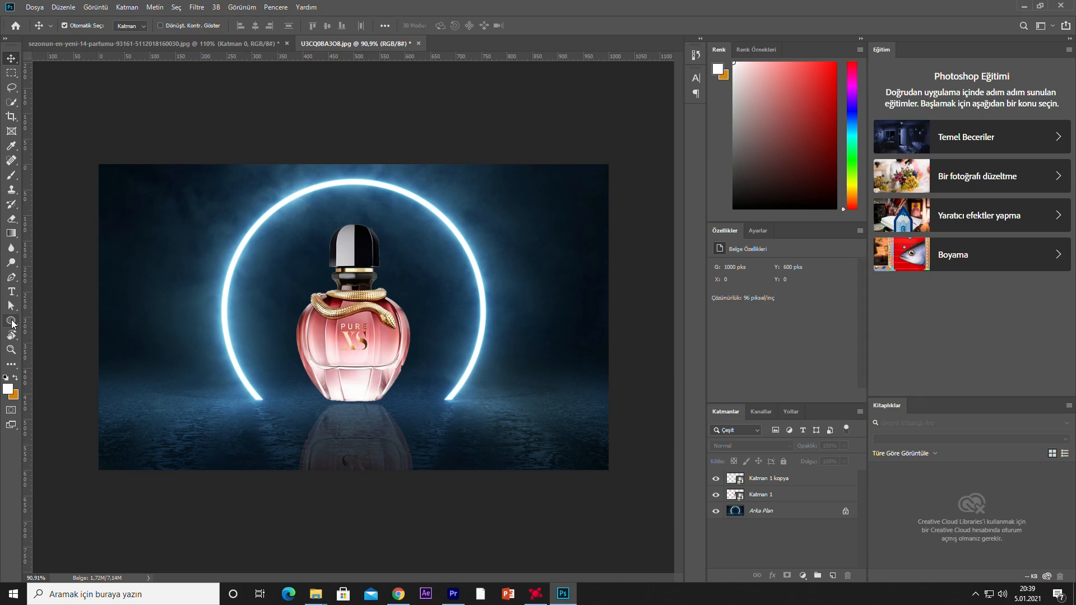
Add a new empty layer above the reflection and set the soft round brush size to 139 px
left_click(12, 321)
left_click(10, 324)
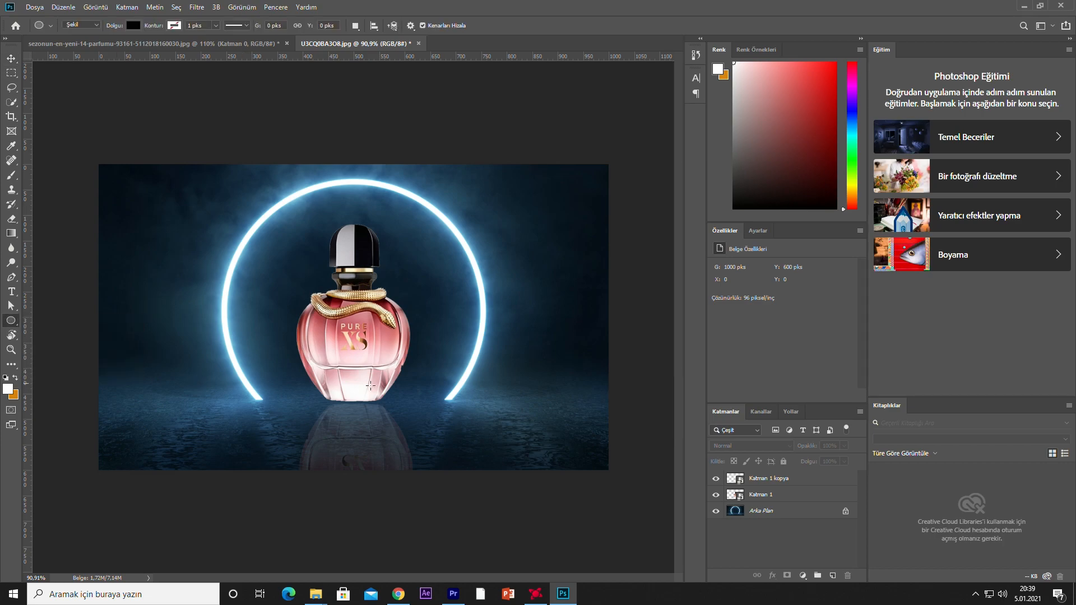
key("b")
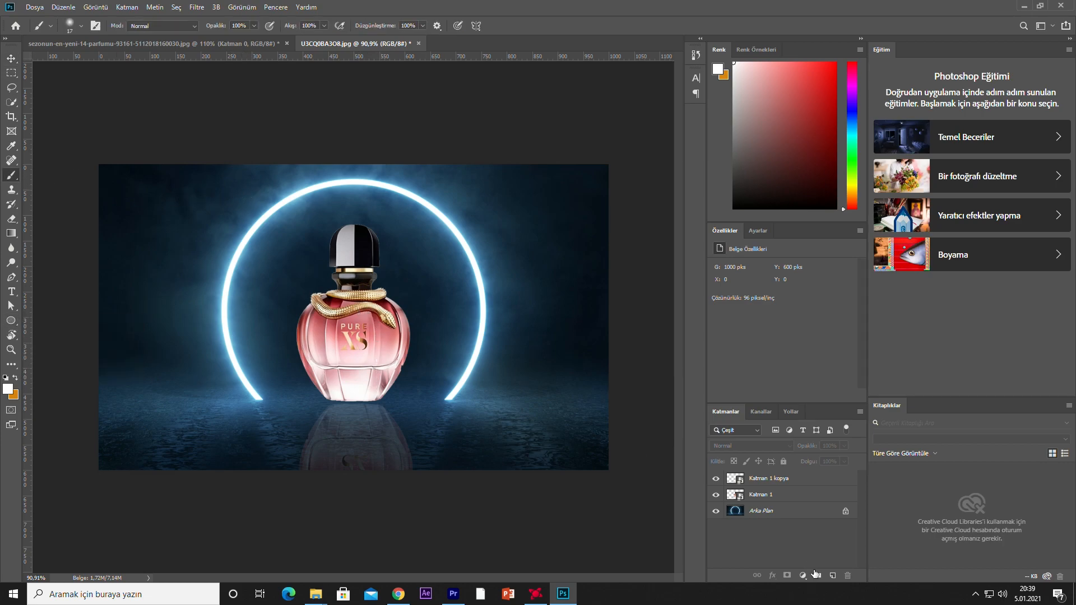
left_click(833, 575)
right_click(330, 246)
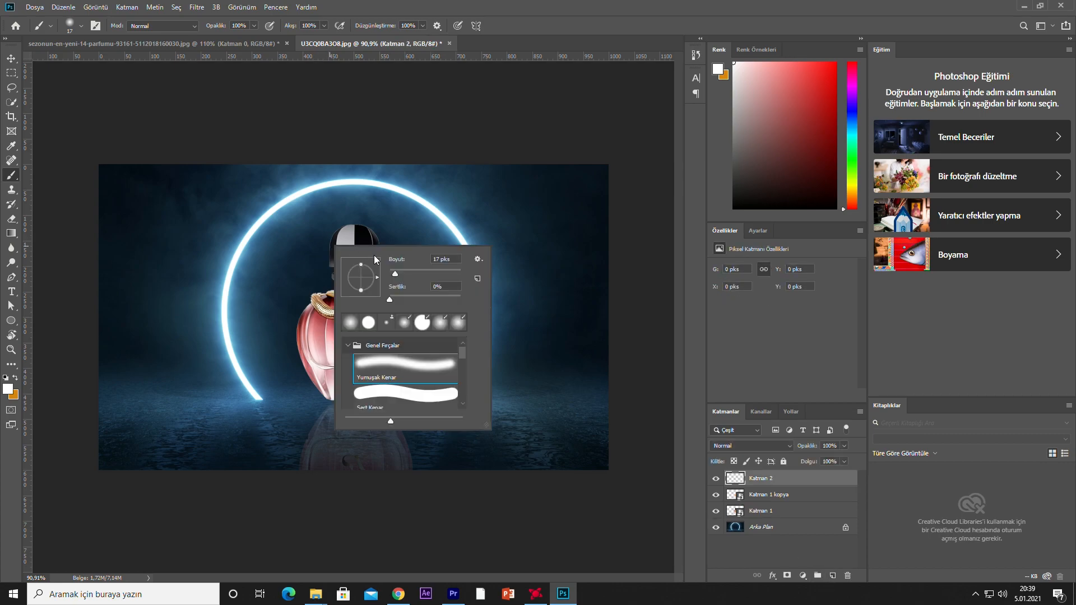
left_click_drag(418, 271, 433, 272)
Paint a broad white glow around the bottle on the new layer and set its blend mode to Kaplama
mouse_move(343, 218)
left_mouse_down()
mouse_move(304, 250)
mouse_move(285, 319)
mouse_move(298, 386)
mouse_move(326, 421)
mouse_move(359, 212)
mouse_move(350, 208)
mouse_move(393, 212)
mouse_move(415, 266)
left_mouse_up()
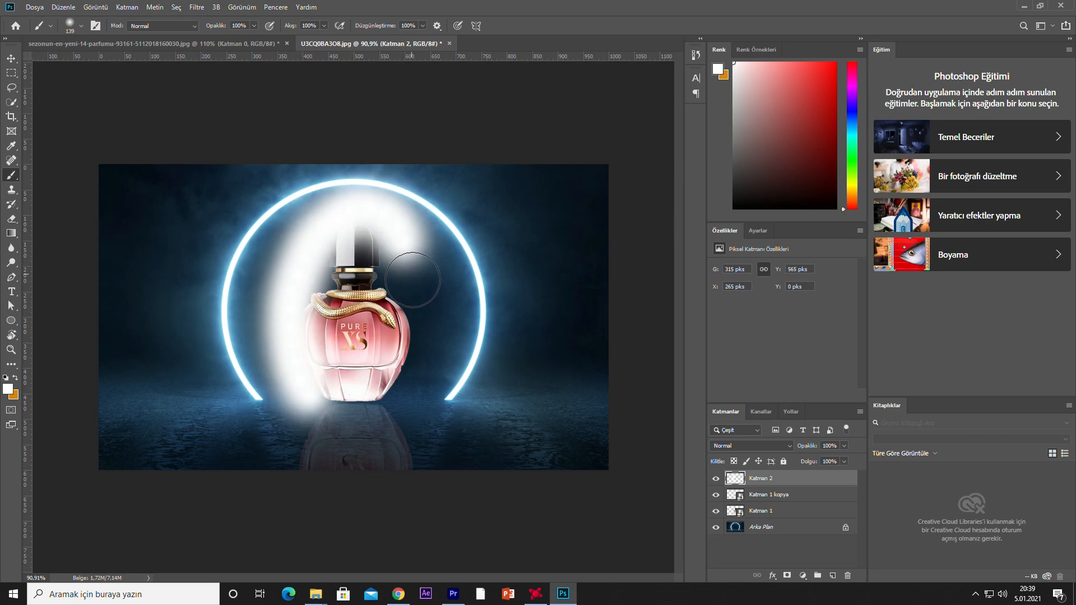
mouse_move(421, 315)
left_mouse_down()
mouse_move(432, 343)
mouse_move(424, 371)
mouse_move(377, 423)
left_mouse_up()
left_click(745, 446)
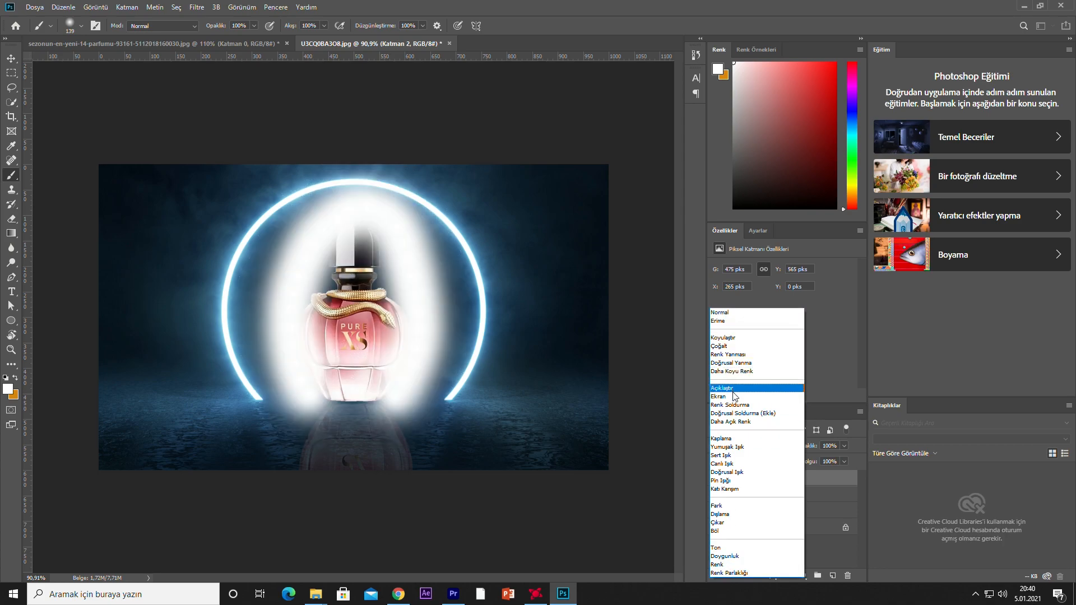
left_click(734, 438)
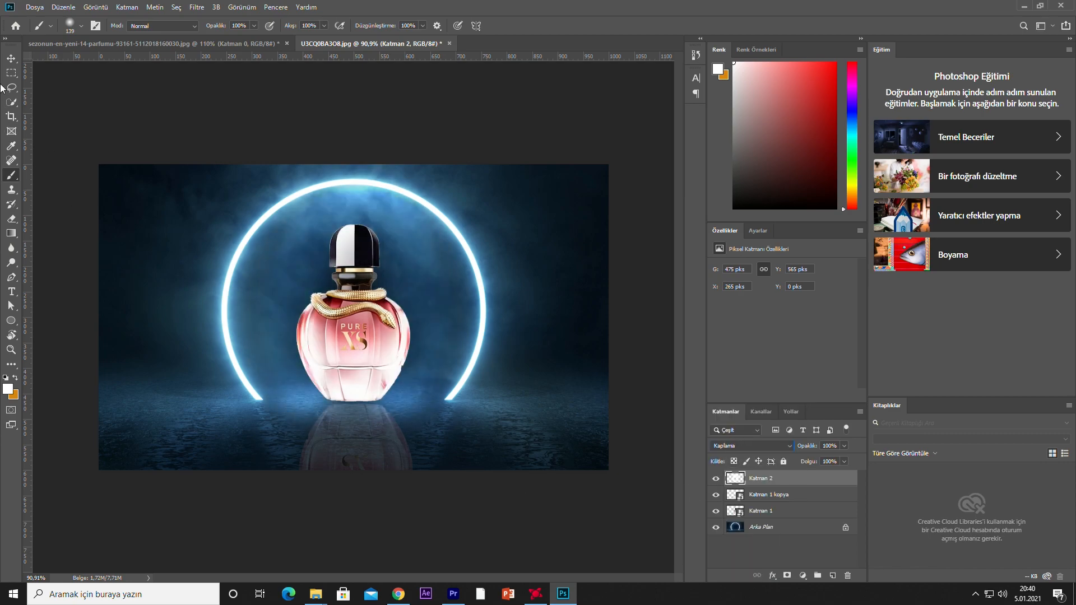
Enlarge the white glow layer around the perfume bottle to about 102% with Free Transform
key("ctrl+t")
mouse_move(234, 313)
left_mouse_down()
mouse_move(200, 311)
mouse_move(434, 308)
mouse_move(225, 307)
left_mouse_up()
left_click_drag(323, 325, 330, 328)
left_click_drag(355, 155, 354, 164)
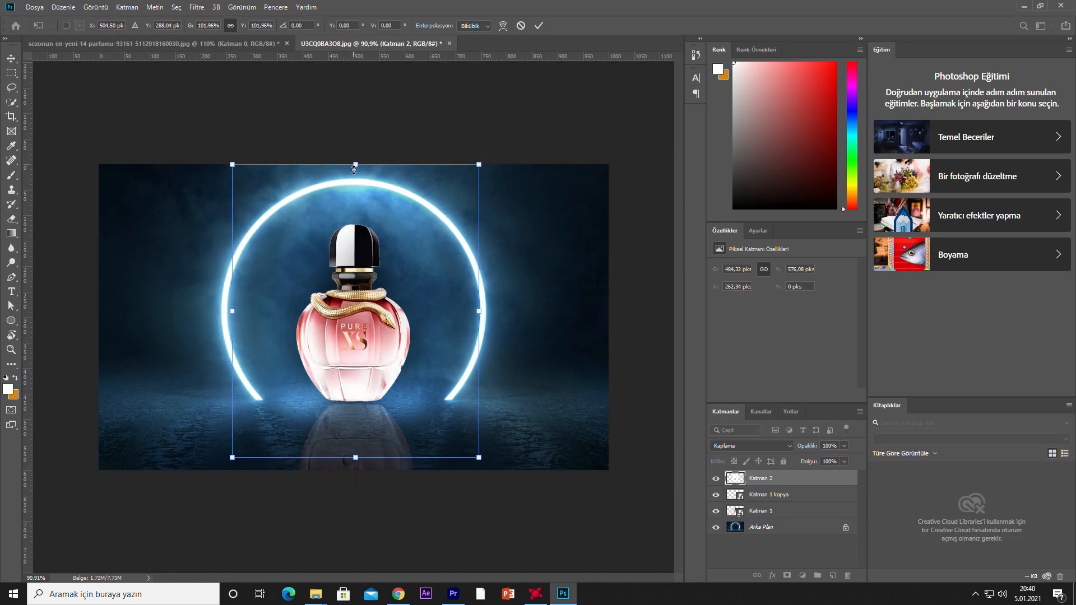
left_click(537, 27)
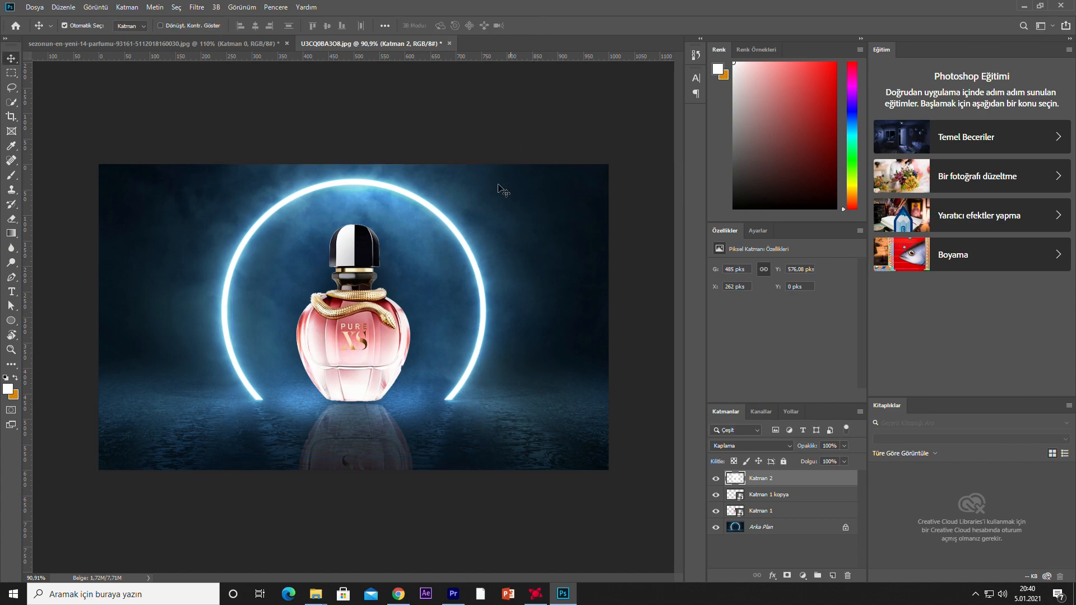
scroll(343, 418, "up", 3)
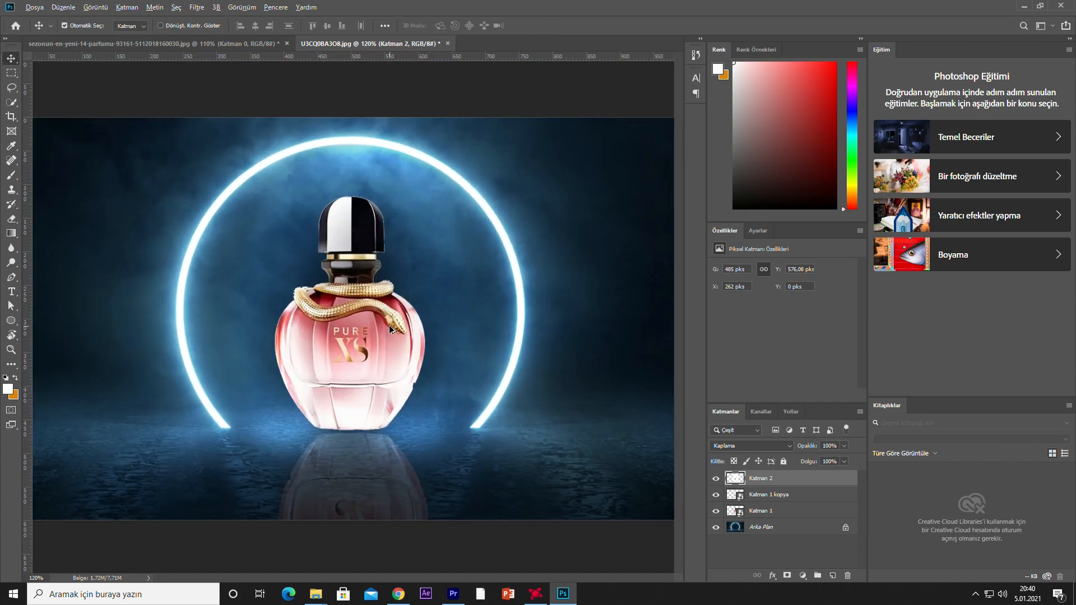
scroll(403, 511, "down", 2)
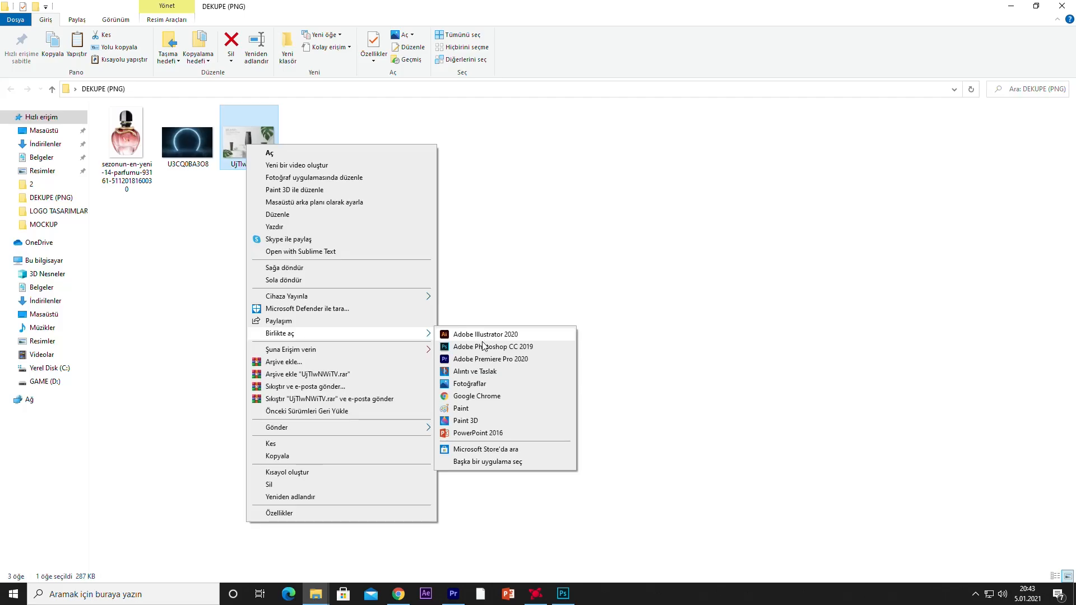
left_click(484, 347)
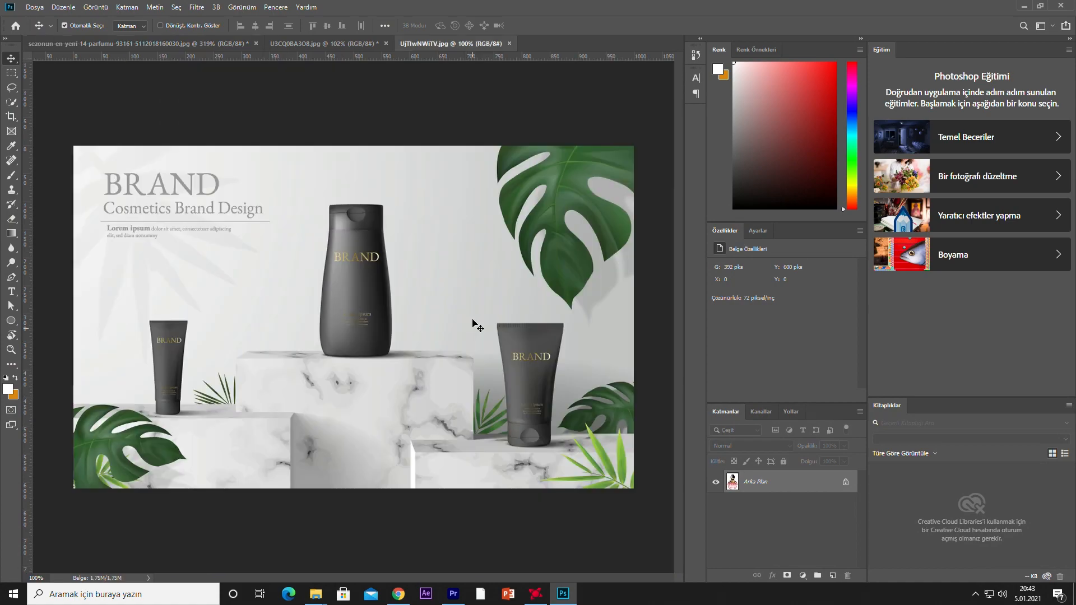
Start a Pen path on the central black BRAND bottle, tracing the cap's upper edge and its right side
scroll(397, 297, "up", 7)
left_click_drag(307, 323, 399, 346)
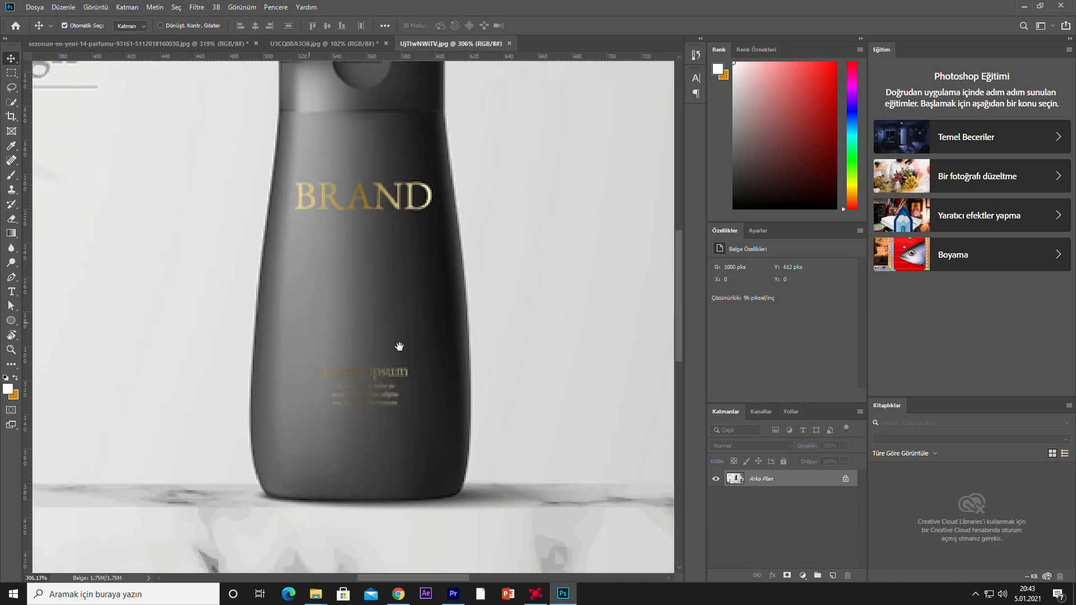
scroll(396, 343, "down", 3)
left_click_drag(388, 297, 388, 364)
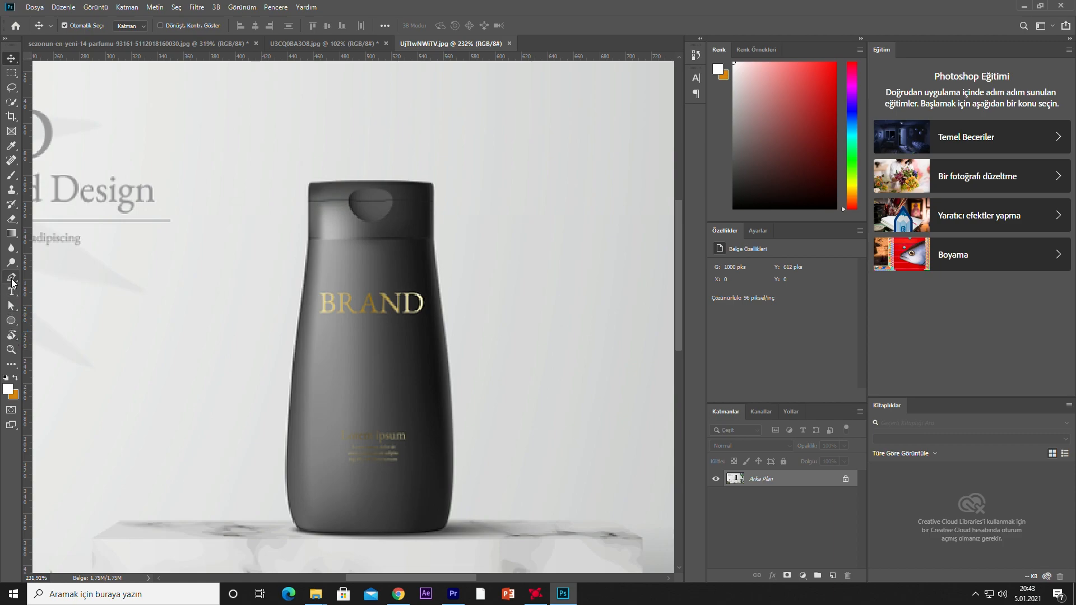
left_click(11, 278)
scroll(353, 192, "up", 5)
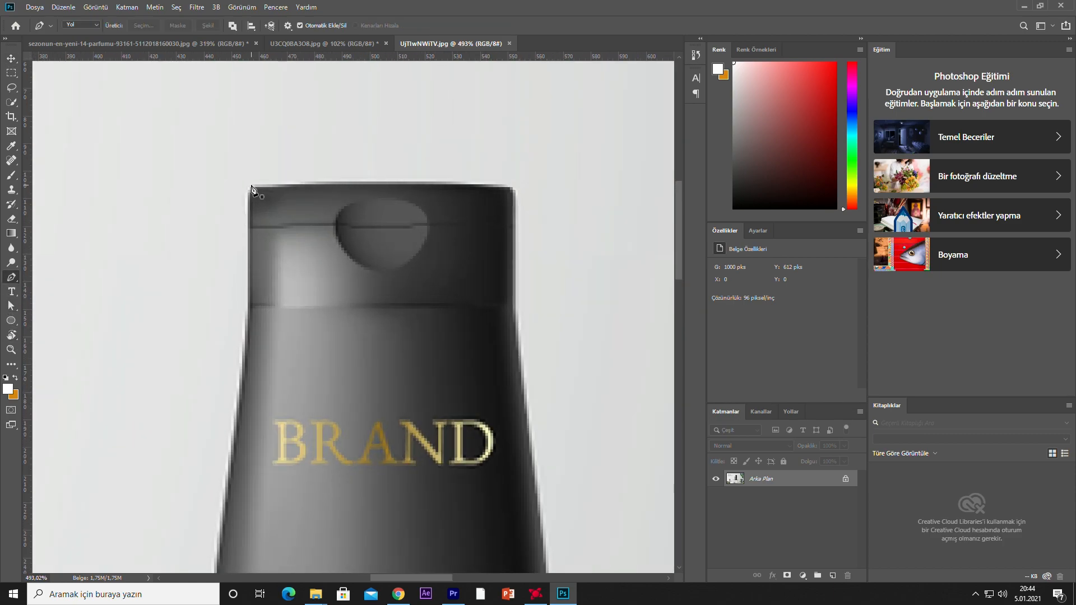
left_click(253, 187)
left_click_drag(513, 187, 531, 200)
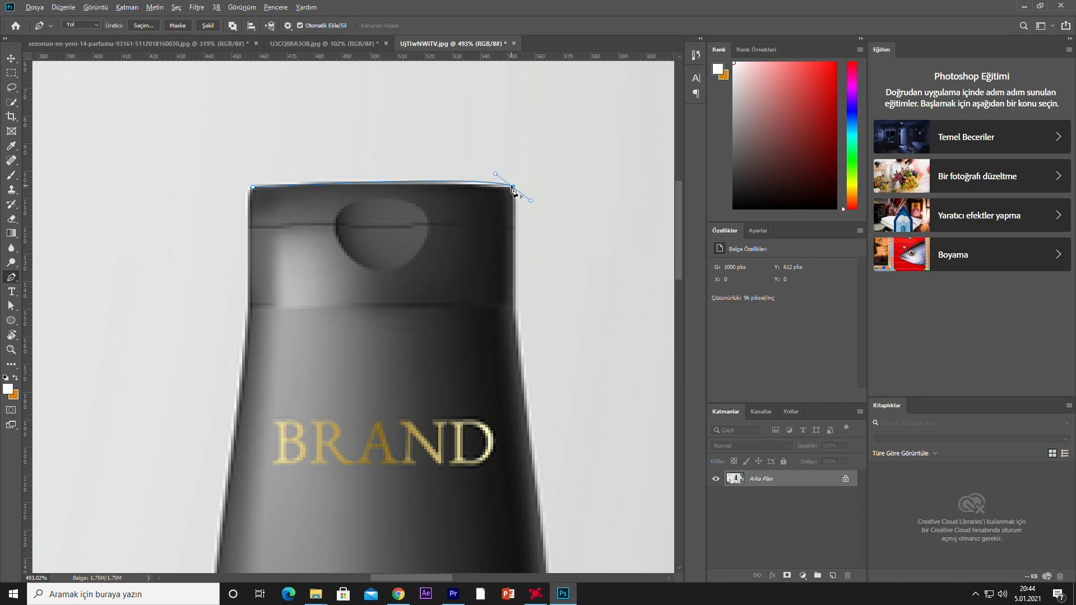
left_click(513, 191, "alt")
scroll(521, 296, "down", 2)
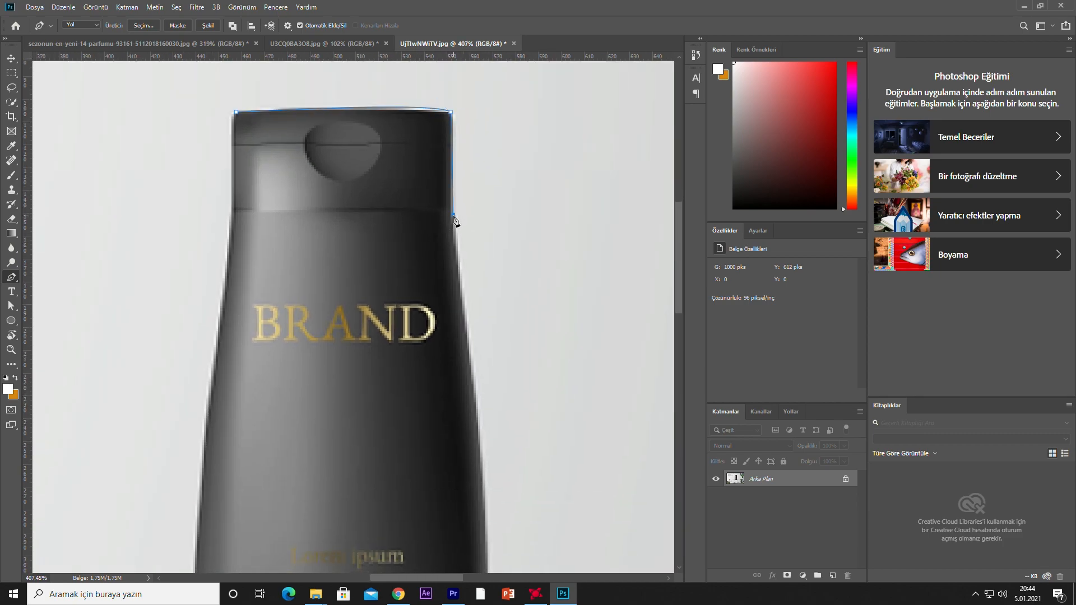
Continue the path down the bottle's right side and around its lower right corner
scroll(459, 334, "down", 3)
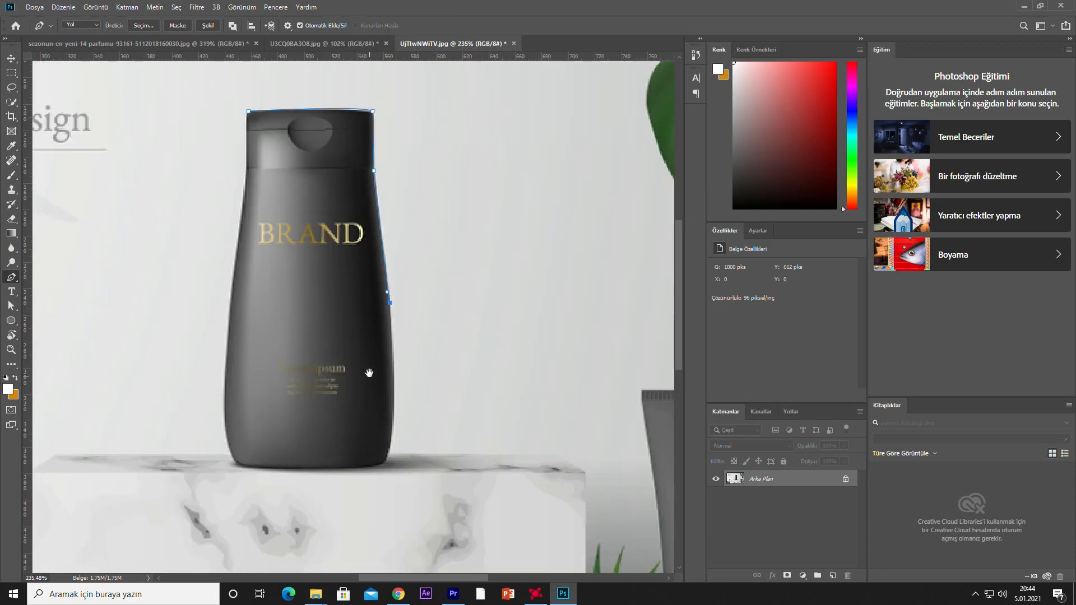
left_click_drag(369, 375, 365, 327)
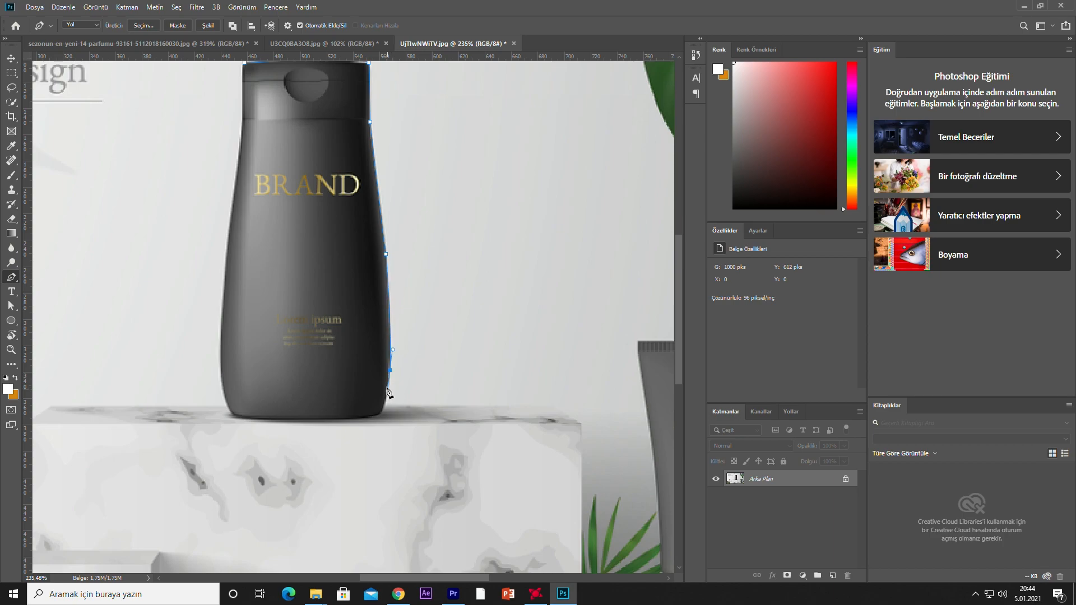
scroll(392, 376, "up", 2)
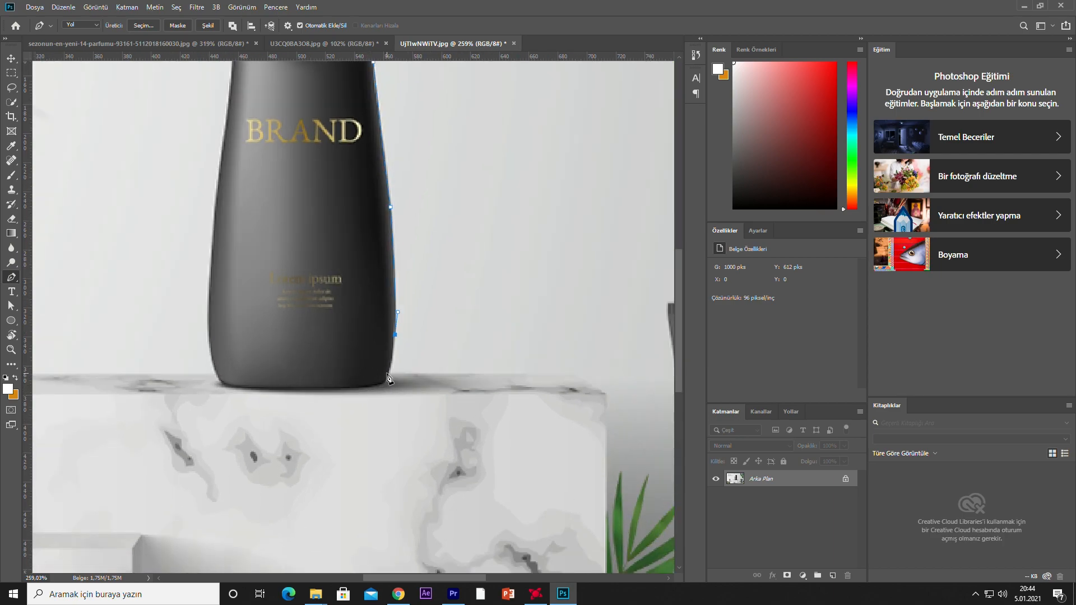
scroll(392, 381, "up", 5)
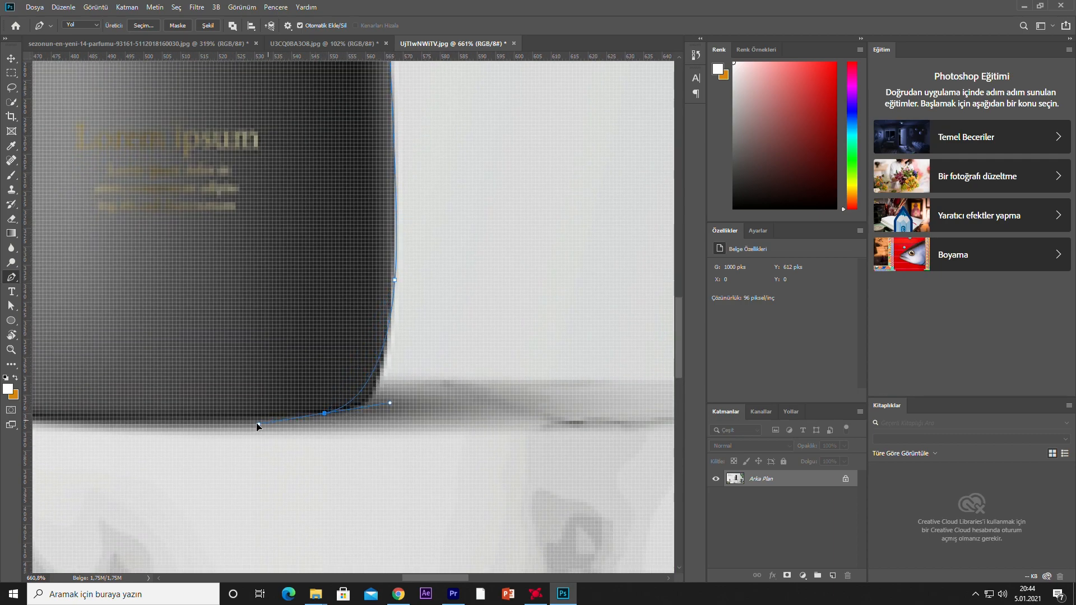
mouse_move(380, 370)
left_mouse_down()
mouse_move(375, 379)
mouse_move(391, 358)
left_mouse_up()
left_click_drag(332, 390, 259, 389)
key("ctrl+z")
left_click_drag(376, 384, 343, 388)
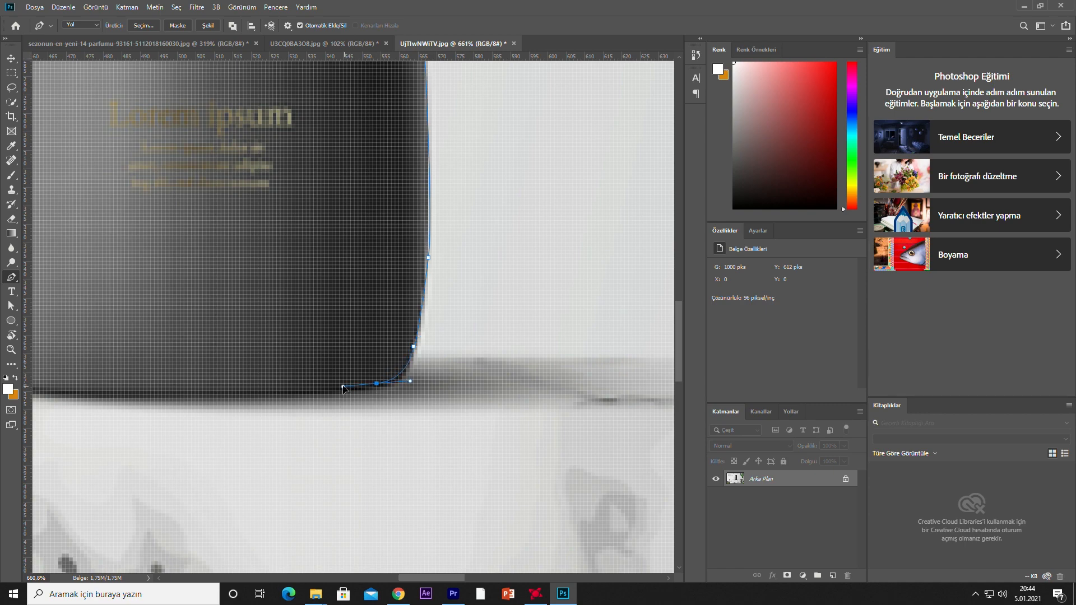
Trace the bottle's base and left side back up to the cap and close the path
scroll(364, 392, "down", 4)
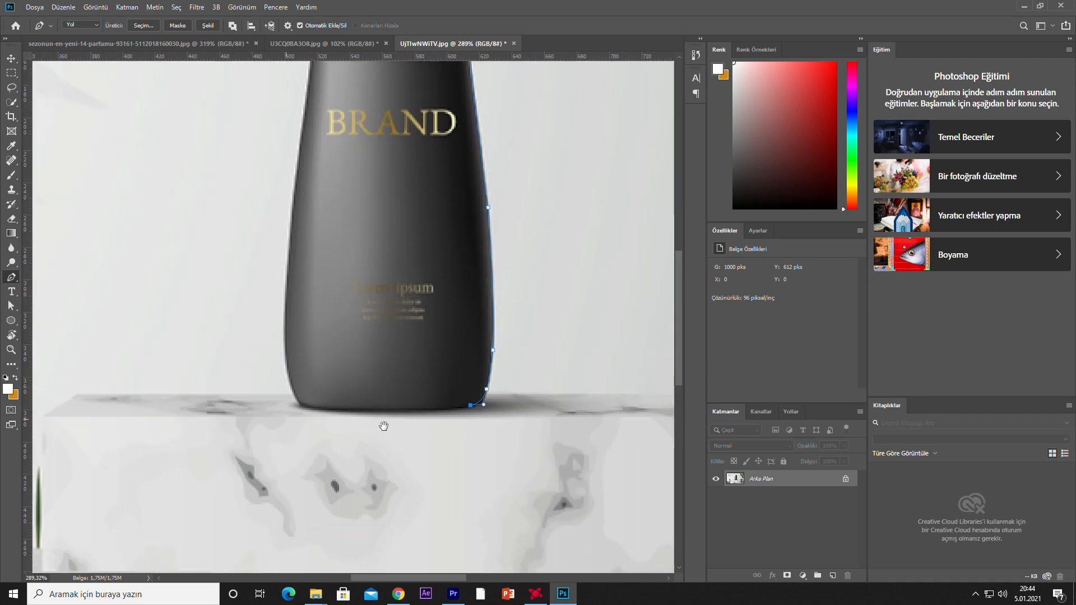
left_click_drag(302, 405, 277, 395)
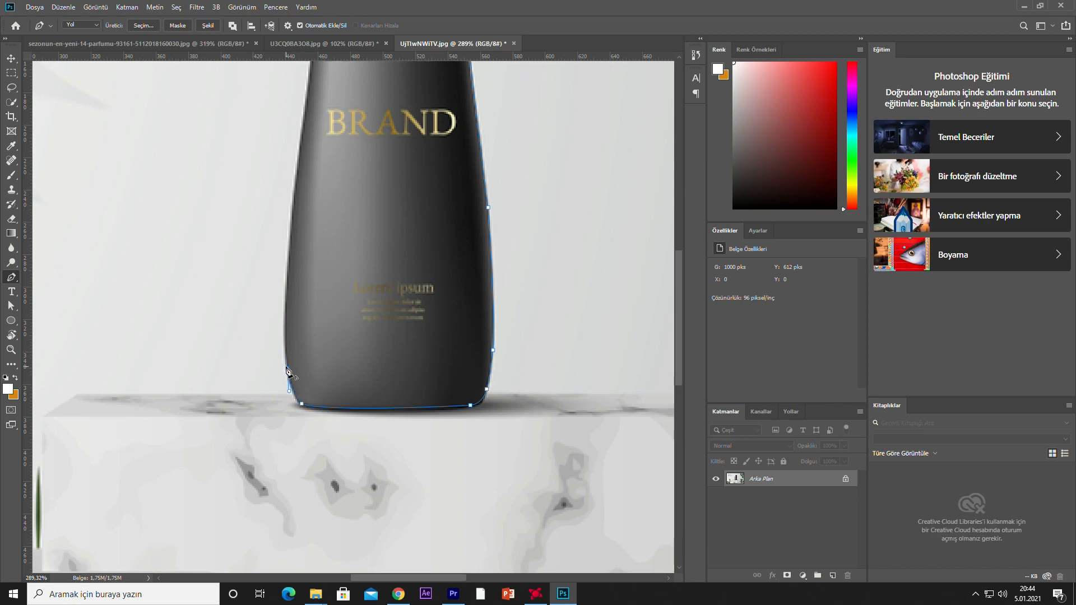
scroll(298, 232, "down", 2)
left_click_drag(302, 221, 308, 297)
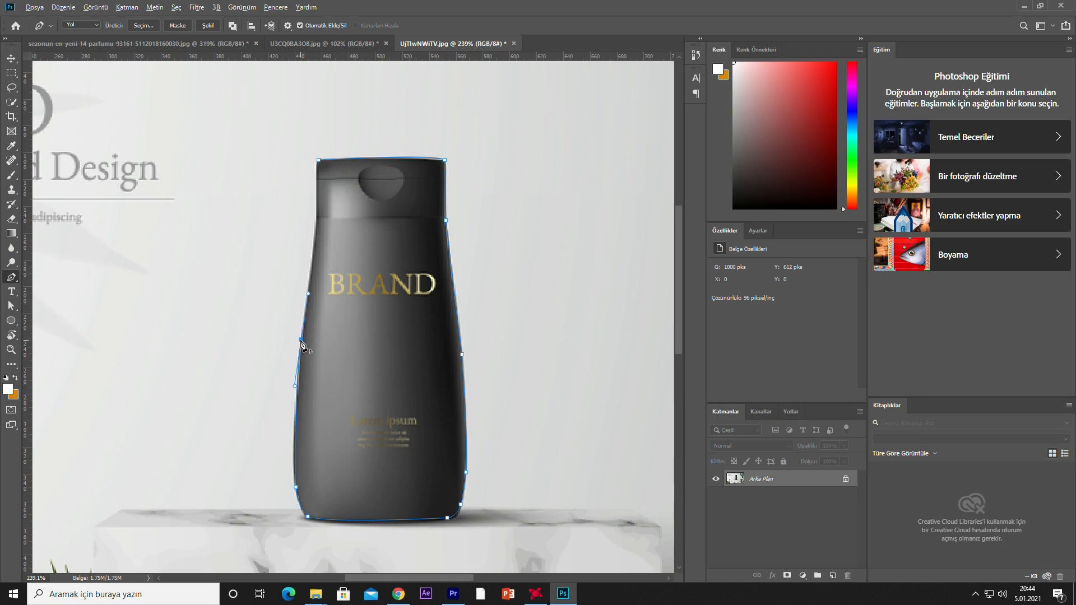
scroll(317, 303, "up", 2)
left_click(314, 309)
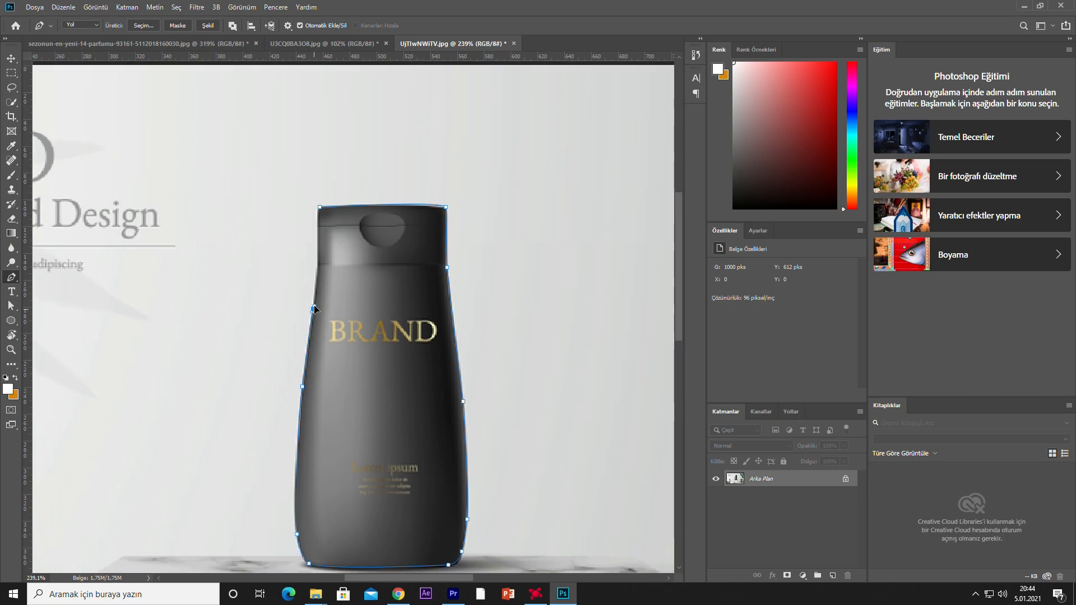
scroll(333, 286, "up", 2)
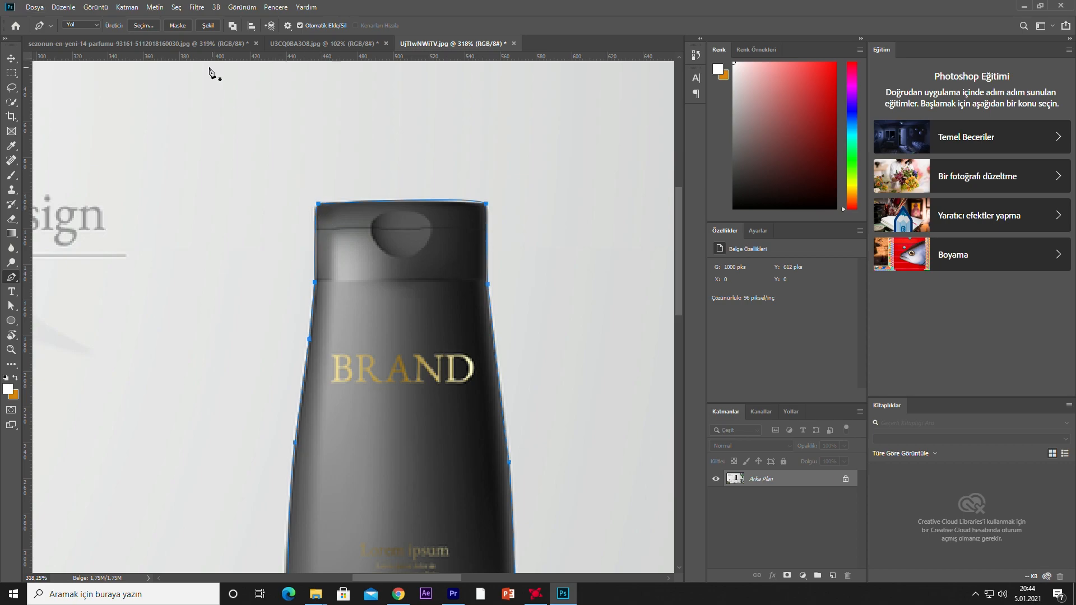
Convert the path to a new selection with a 0 px feather and mask the layer to isolate the bottle
left_click(151, 25)
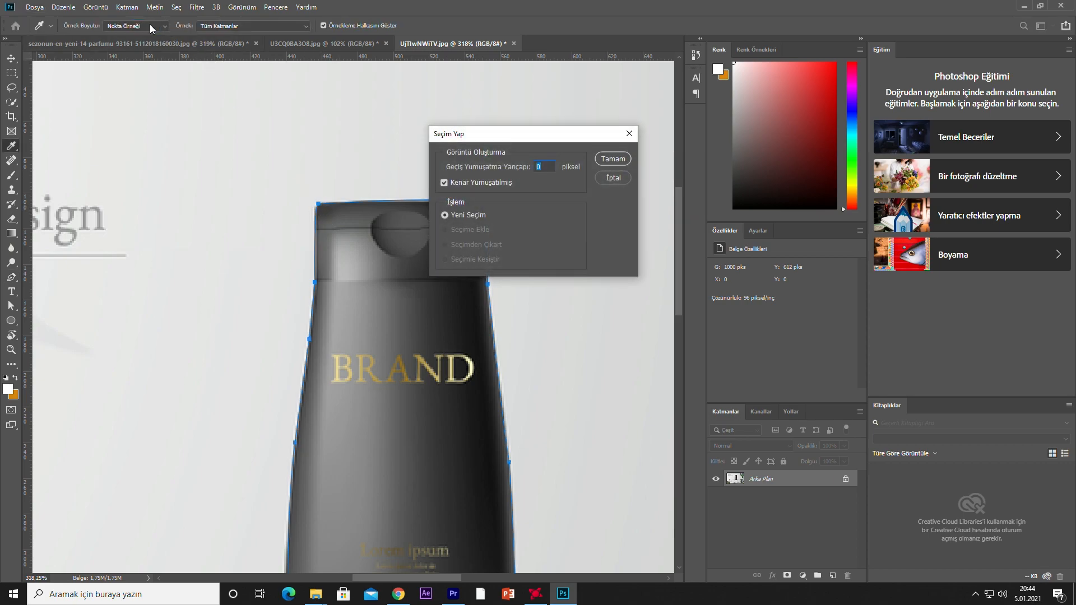
key("Return")
left_click(787, 575)
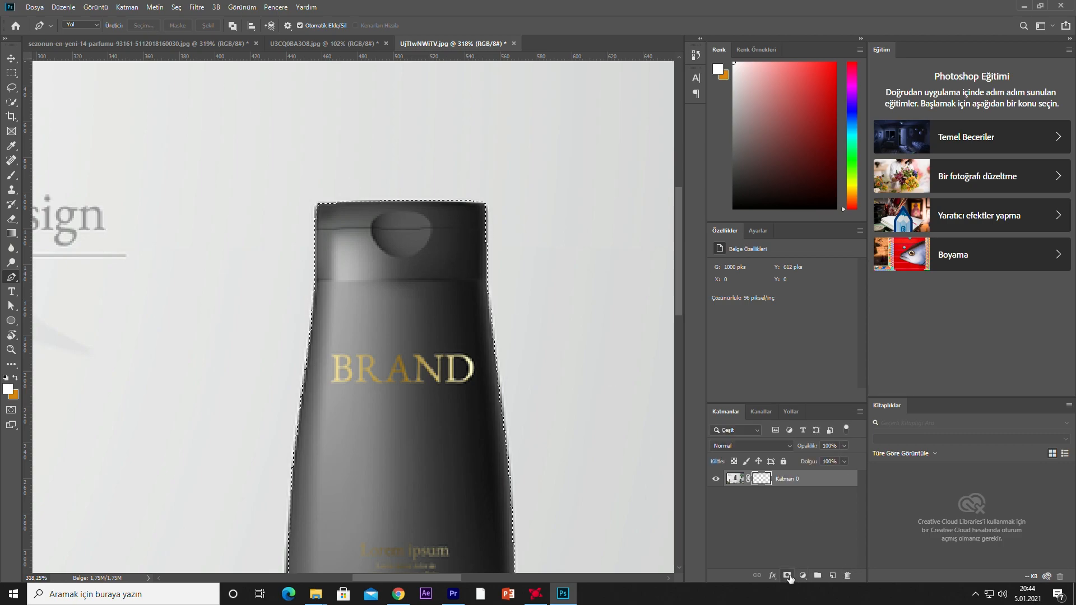
scroll(392, 358, "down", 6)
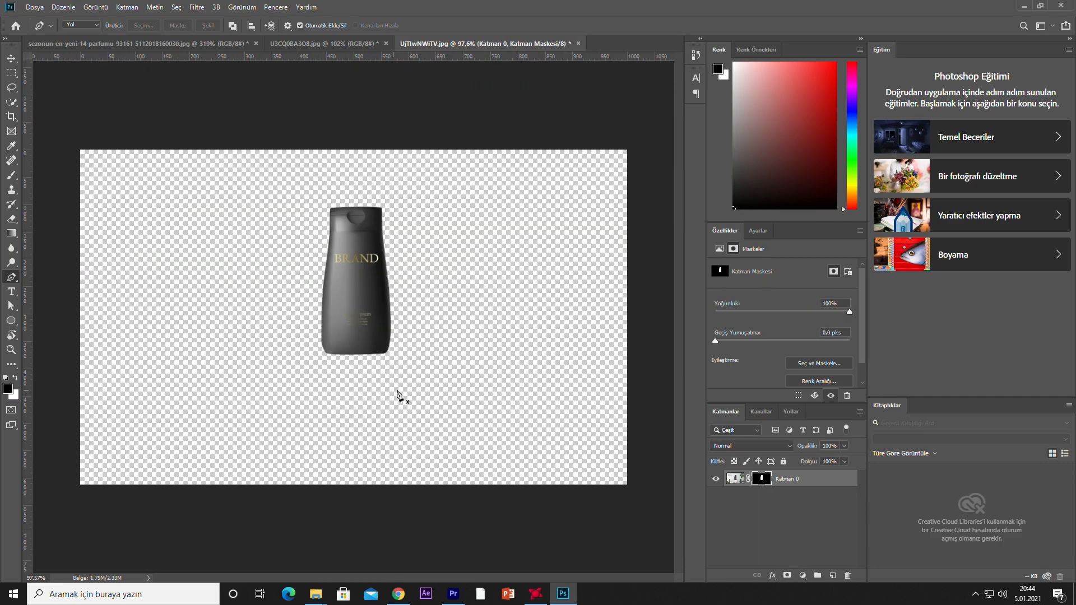
Switch to the neon ring document and delete the perfume bottle layer together with its reflection layer
scroll(336, 325, "up", 2)
left_click(12, 58)
left_click_drag(350, 318, 382, 320)
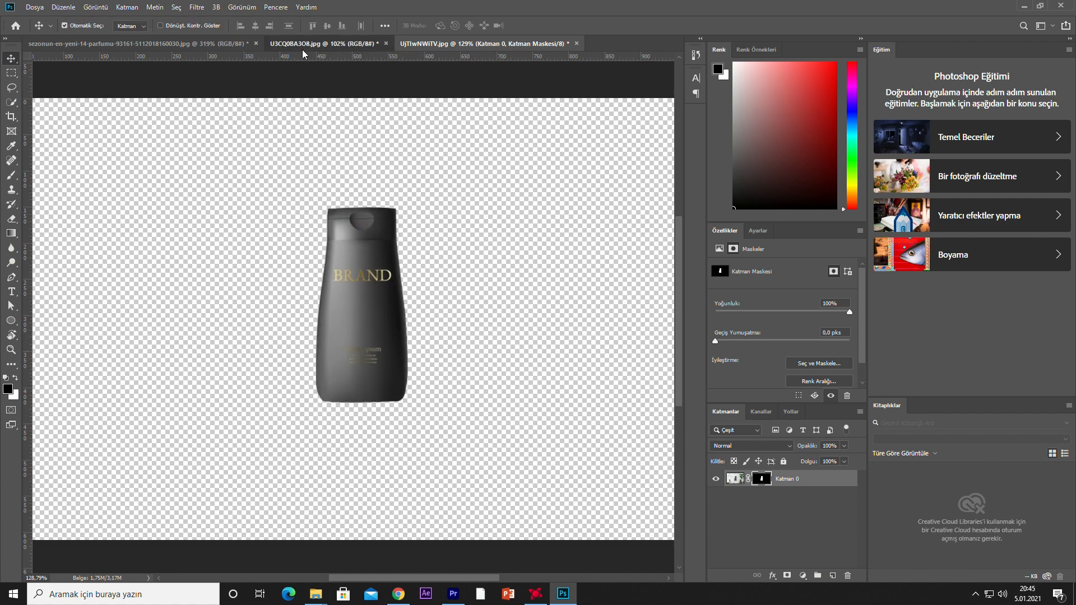
left_click(316, 43)
scroll(381, 342, "down", 1)
left_click(363, 360)
left_click(343, 434, "shift")
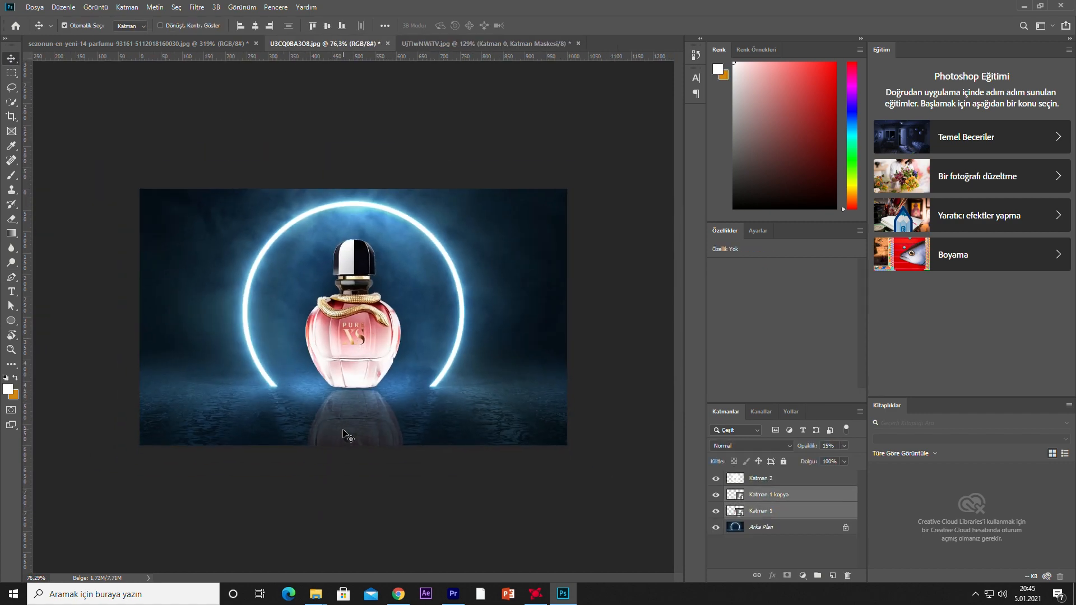
key("Delete")
Bring the masked black bottle into the neon ring document and scale it to about 146%
key("ctrl+v")
key("ctrl+t")
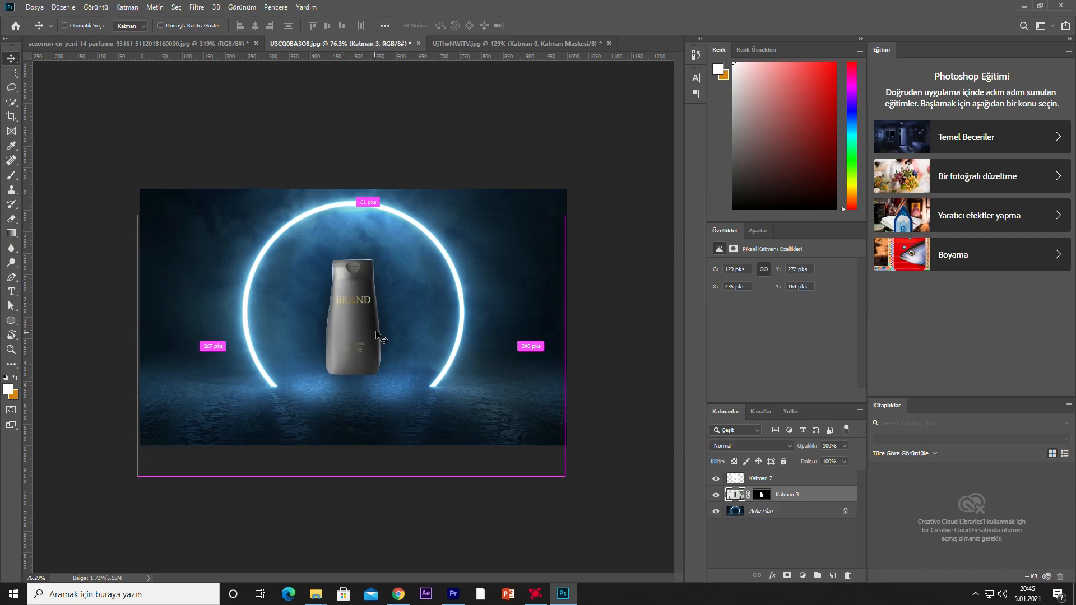
scroll(448, 318, "down", 1)
left_click_drag(529, 237, 691, 135)
left_click_drag(525, 253, 446, 327)
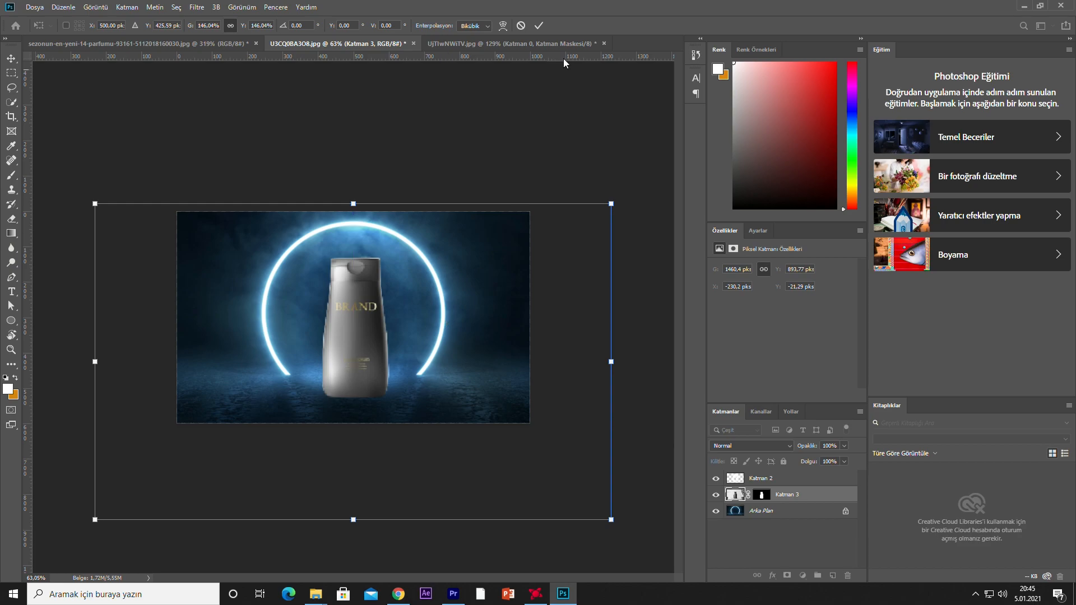
left_click(536, 27)
Try shrinking the old glow layer to about 67%, and delete that layer
scroll(371, 343, "up", 3)
left_click_drag(371, 388, 369, 380)
key("ctrl+t")
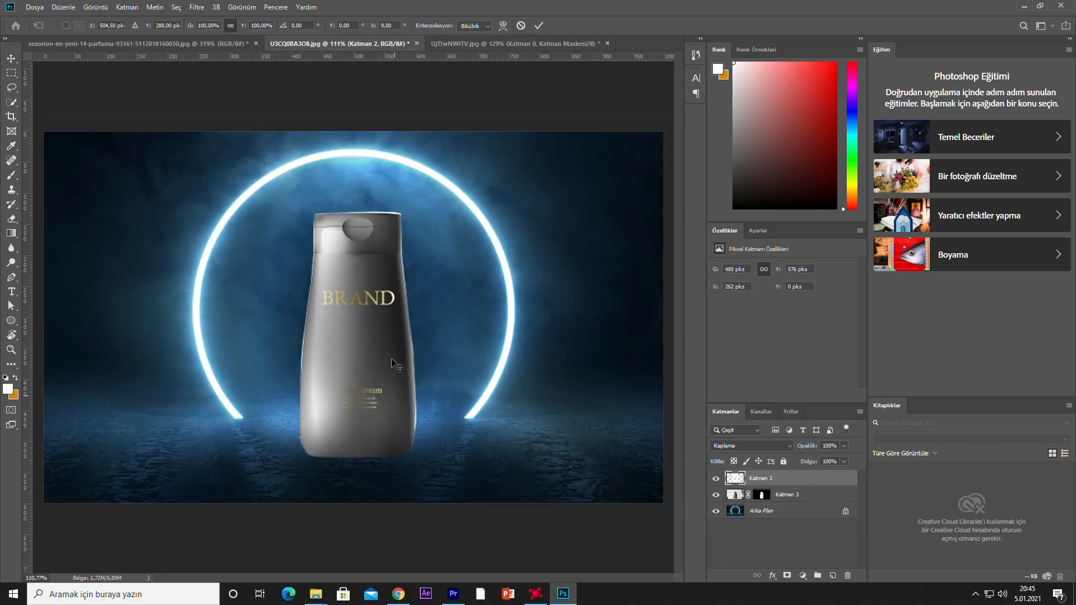
left_click_drag(206, 132, 304, 249)
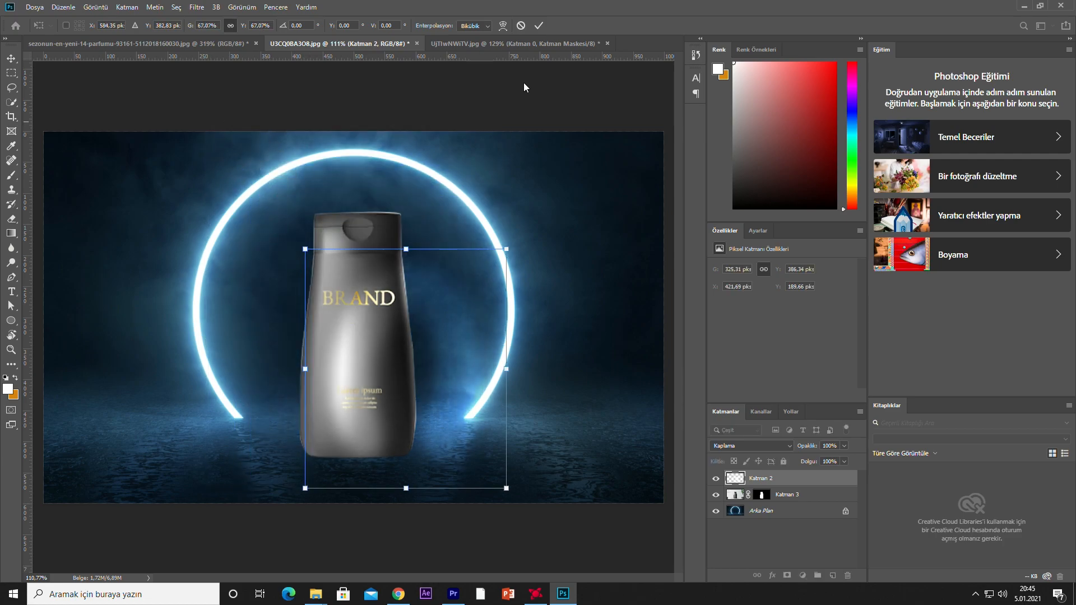
left_click(538, 25)
key("Delete")
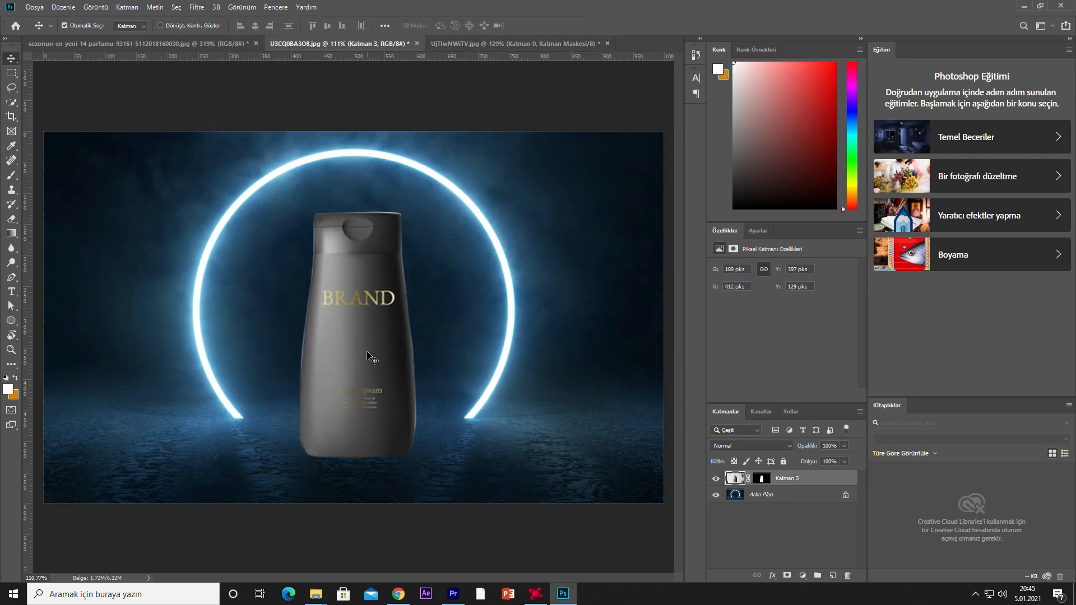
Scale the black bottle down to about 153 × 322 px and keep it centred inside the neon ring
key("ctrl+t")
key("ctrl+0")
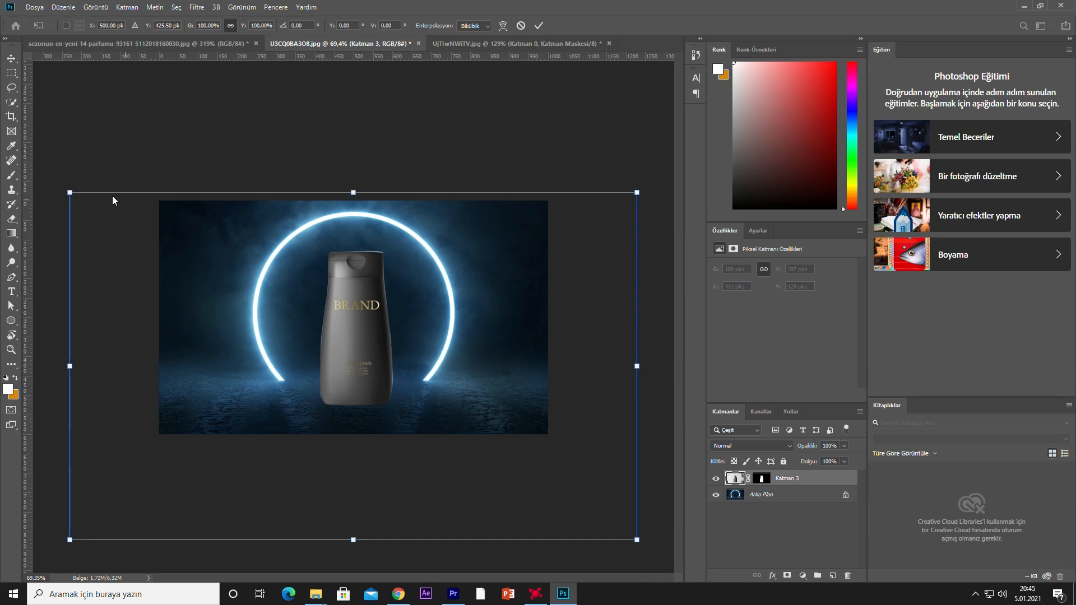
left_click_drag(77, 192, 281, 320)
left_click_drag(595, 427, 493, 351)
left_click_drag(535, 223, 436, 301)
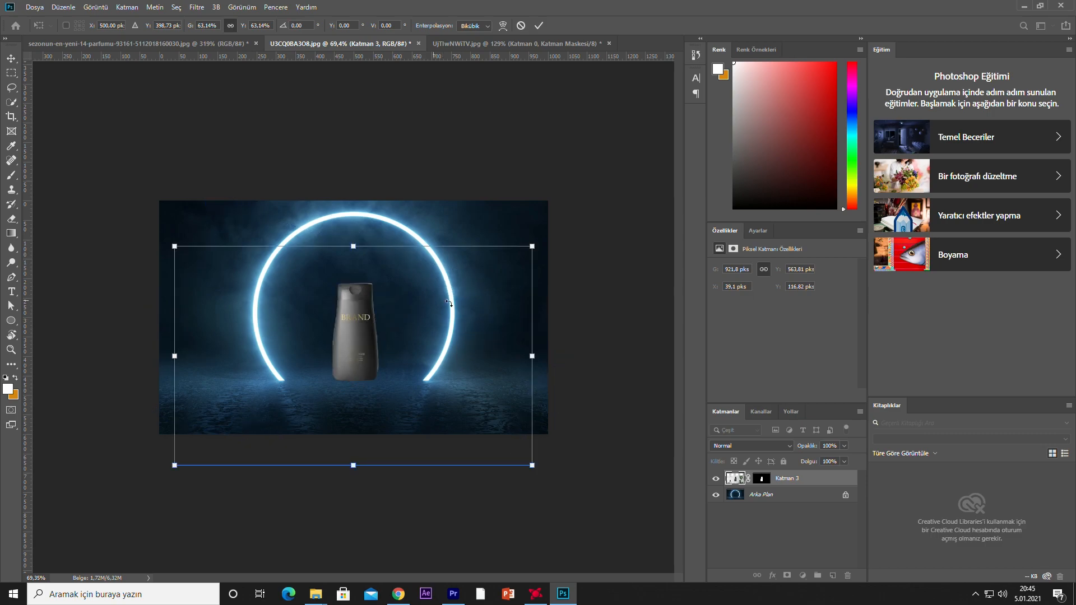
left_click_drag(532, 247, 634, 184)
left_click_drag(556, 262, 506, 306)
left_click(539, 25)
Duplicate the bottle, flip the copy upside down and place it directly beneath the original's base
scroll(420, 356, "up", 2)
left_click_drag(357, 368, 374, 390)
key("ctrl+t")
scroll(393, 212, "down", 3)
left_click_drag(543, 207, 189, 476)
left_click_drag(341, 382, 347, 428)
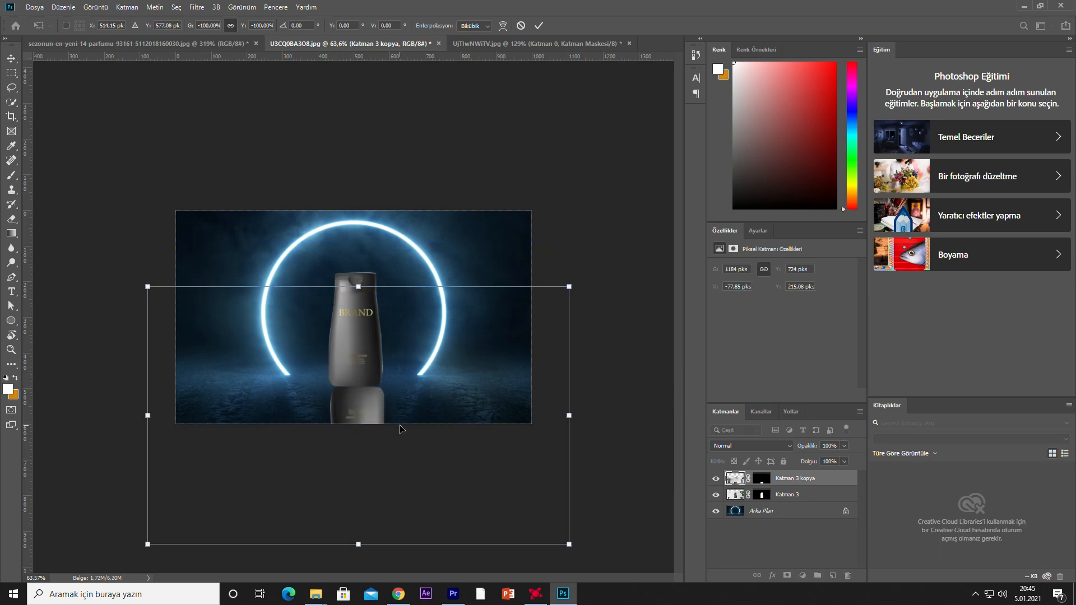
left_click(539, 25)
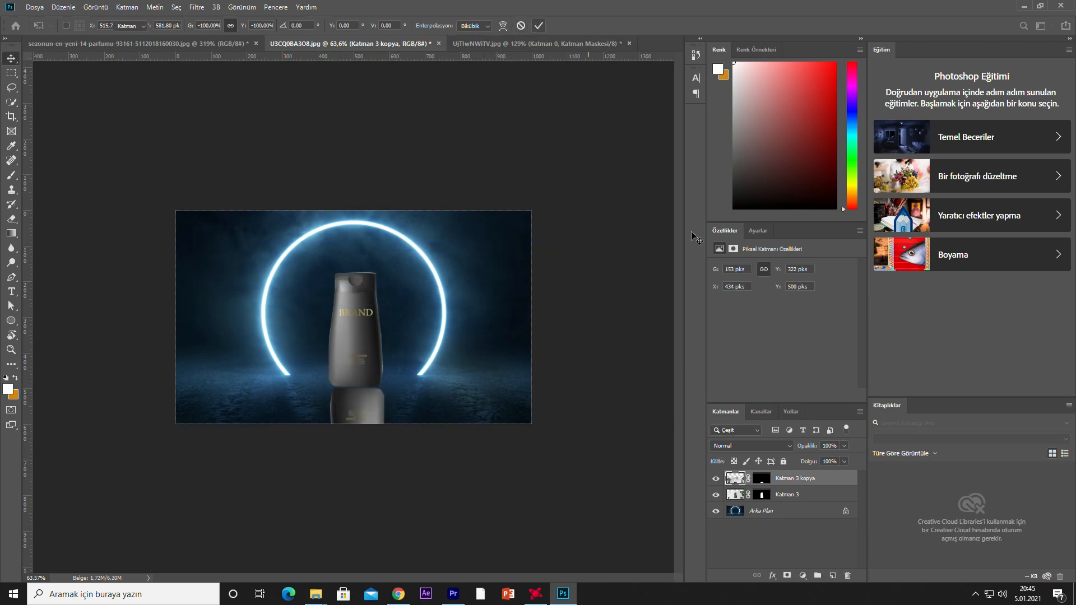
Fade the flipped bottle copy into a faint floor reflection and select the upright bottle's layer
left_click_drag(801, 456, 812, 459)
left_click(611, 493)
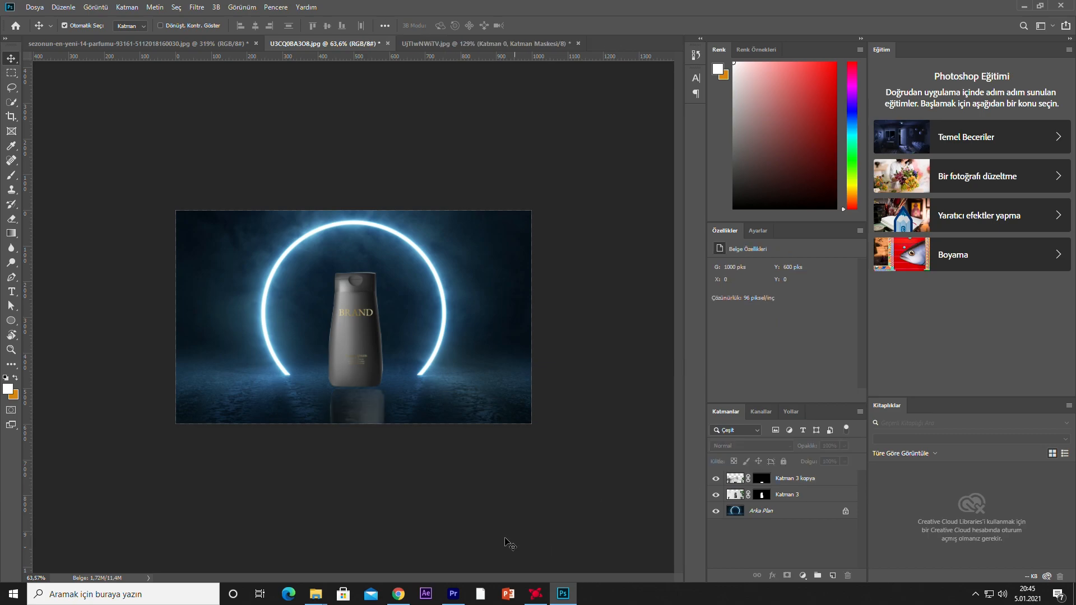
left_click(353, 335)
scroll(351, 362, "up", 4)
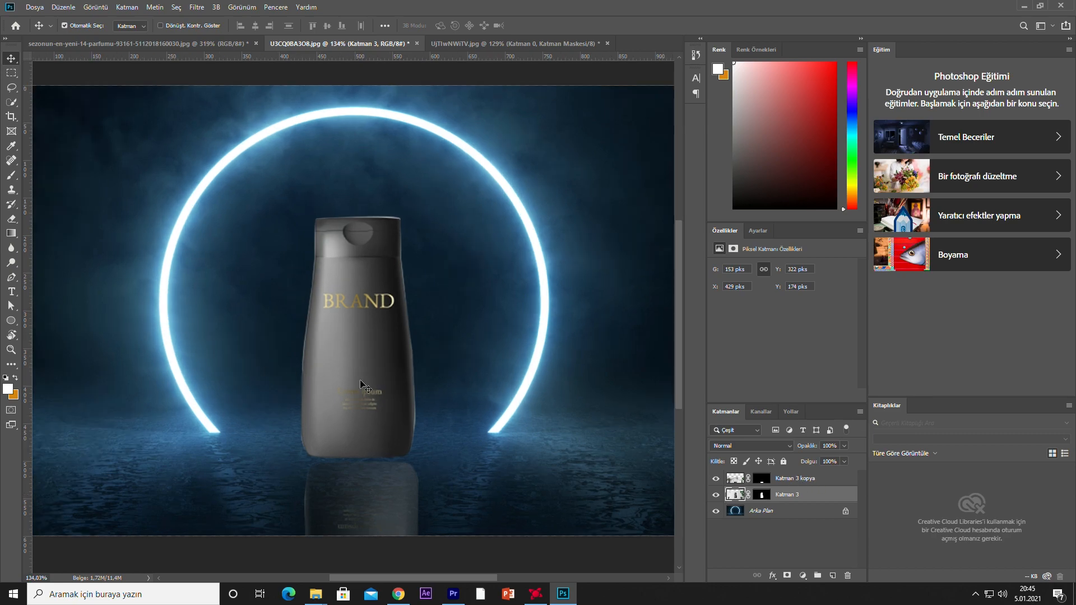
Paint a thick, soft white brush stroke down one side of the upright bottle on a new layer
key("b")
mouse_move(313, 243)
left_mouse_down()
mouse_move(300, 413)
mouse_move(355, 468)
left_mouse_up()
key("ctrl+z")
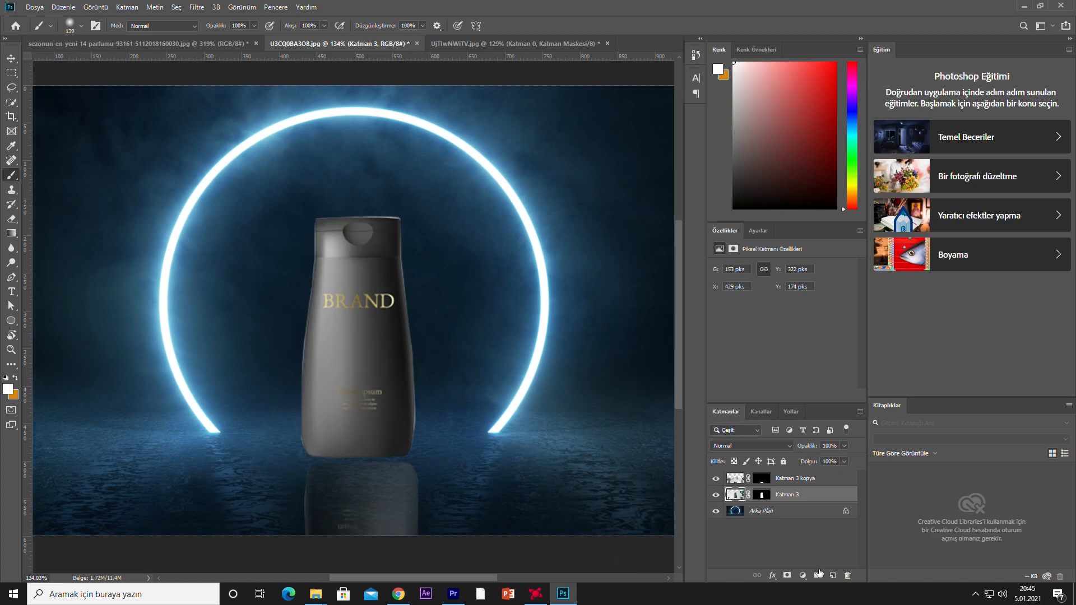
left_click(832, 576)
left_click_drag(312, 265, 291, 473)
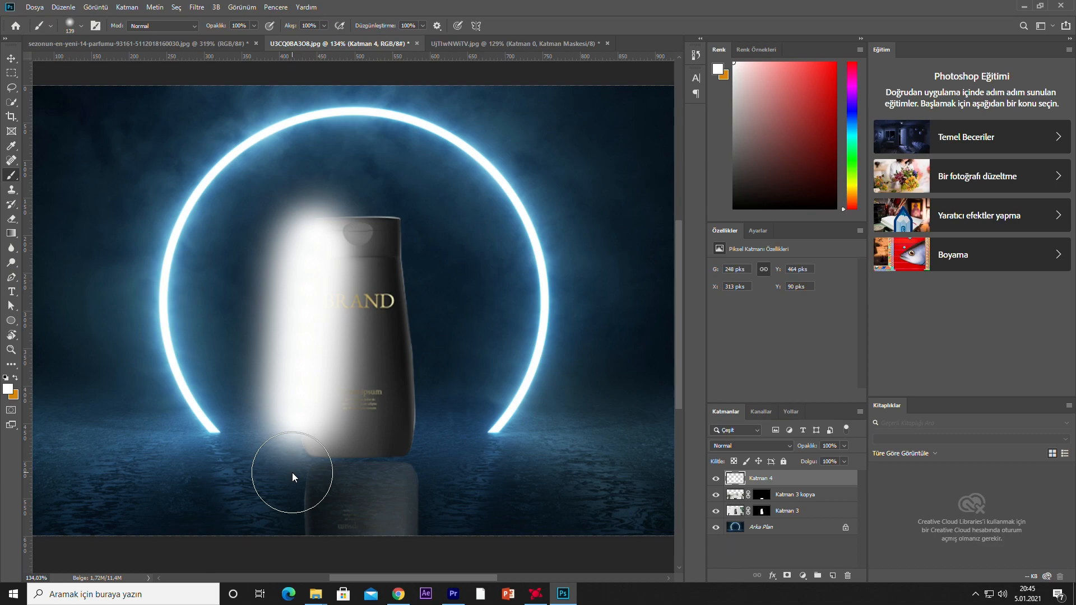
Set the white stroke layer's blend mode to Kaplama (Overlay) and its opacity to 78%
left_click(772, 446)
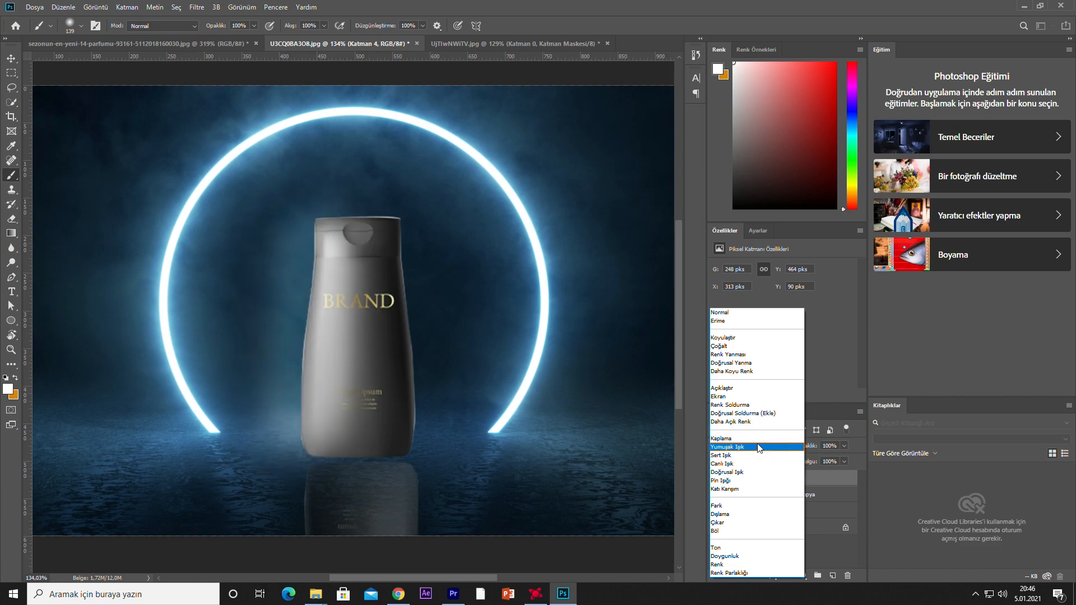
left_click(749, 439)
left_click_drag(845, 446, 831, 459)
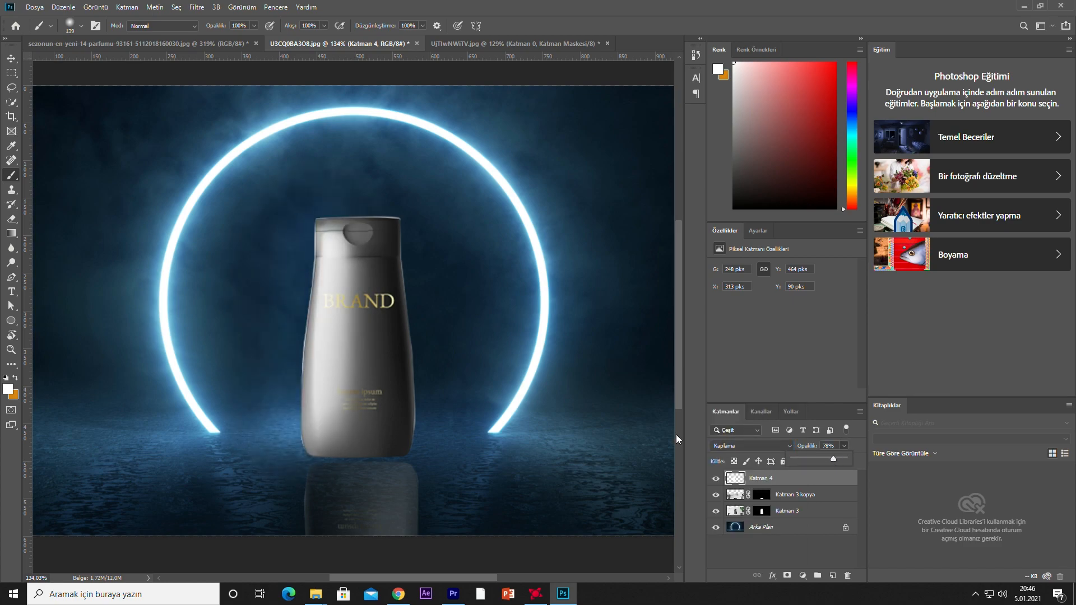
Add a Dış Işıma (Outer Glow) layer style to the upright bottle's layer and show its settings
scroll(426, 339, "down", 4)
left_click(11, 59)
left_click(110, 214)
scroll(375, 386, "up", 1)
left_click(375, 386)
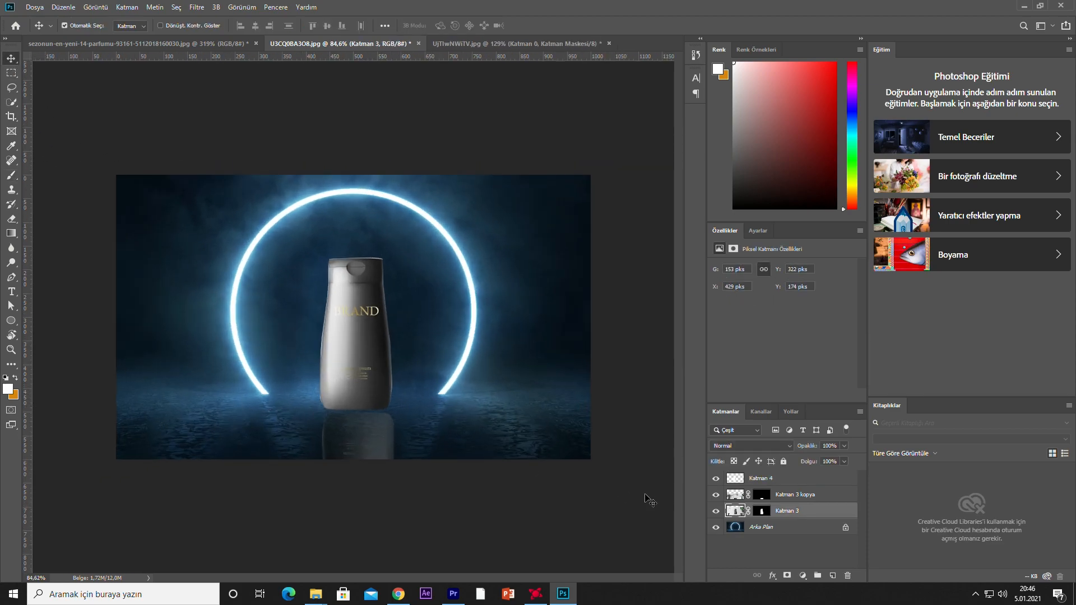
double_click(828, 520)
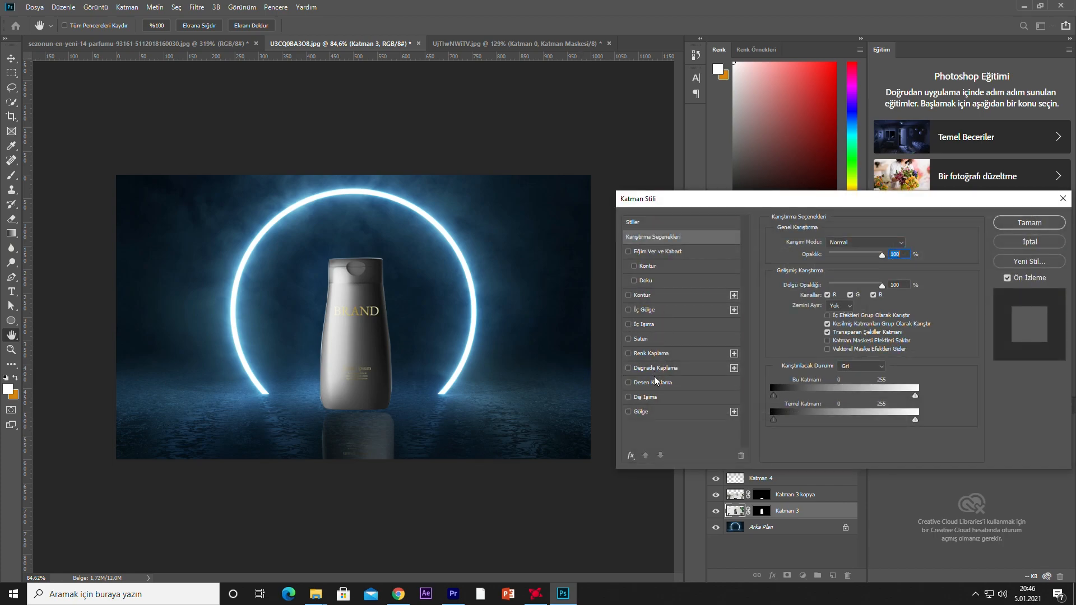
left_click(629, 397)
left_click(675, 401)
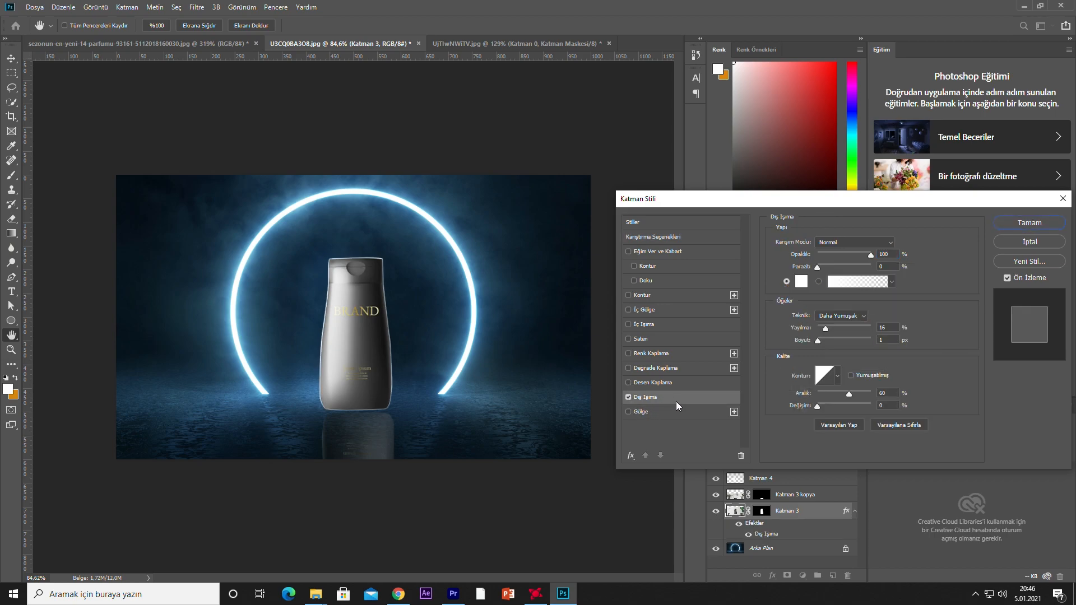
Set the bottle's outer glow blend mode to Kaplama (Overlay) and increase the glow's size
left_click(853, 242)
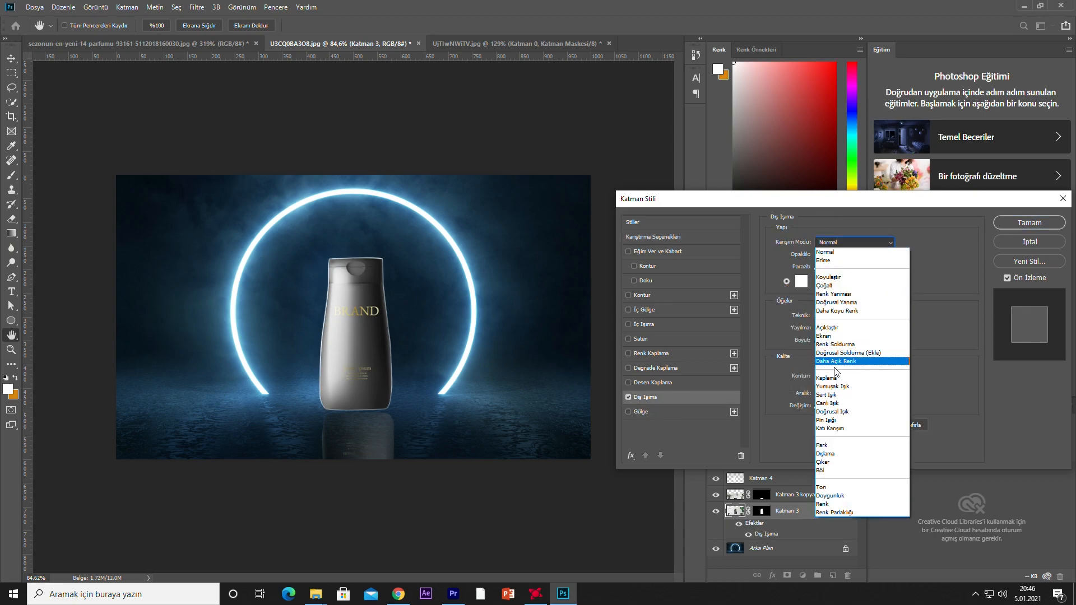
left_click(834, 379)
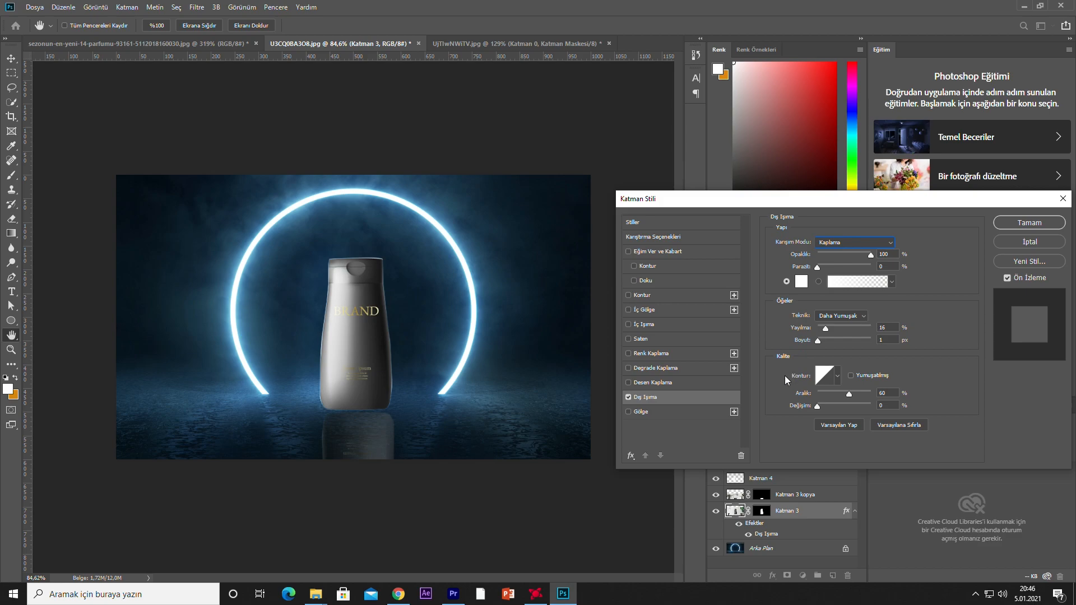
mouse_move(821, 341)
left_mouse_down()
mouse_move(869, 348)
mouse_move(816, 352)
mouse_move(836, 354)
mouse_move(832, 330)
mouse_move(893, 335)
mouse_move(818, 344)
mouse_move(842, 345)
left_mouse_up()
mouse_move(851, 392)
left_mouse_down()
mouse_move(873, 396)
mouse_move(799, 402)
mouse_move(882, 404)
mouse_move(850, 406)
left_mouse_up()
key("Tab")
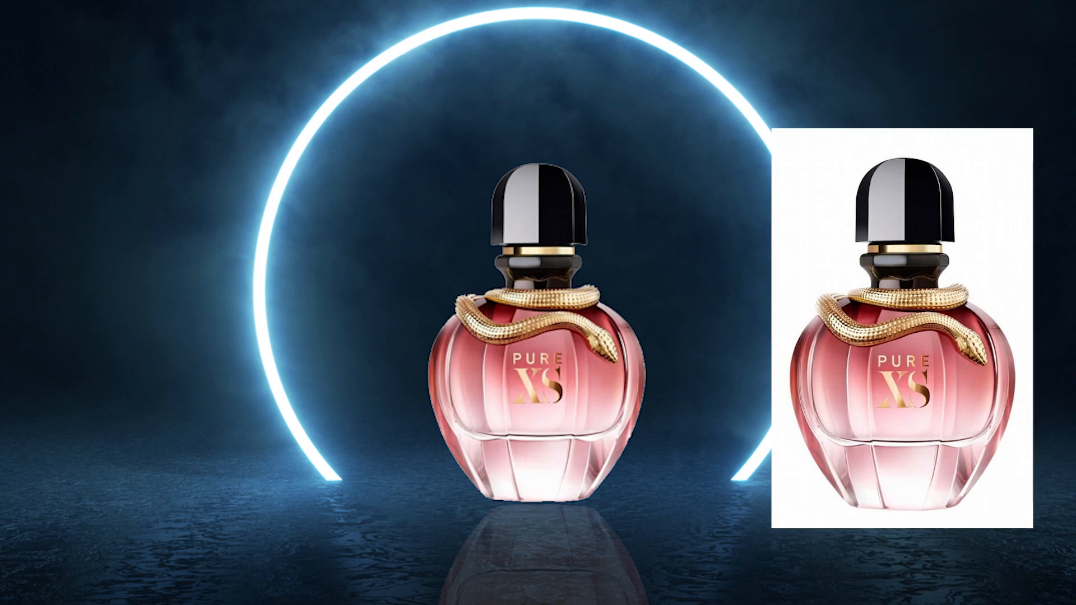